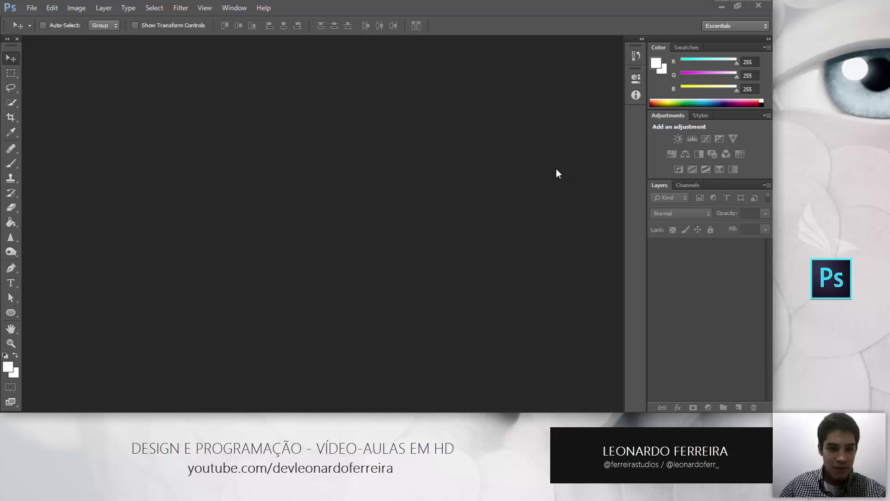
Open the photoshop-fill image from the Imagens folder.
left_click(30, 8)
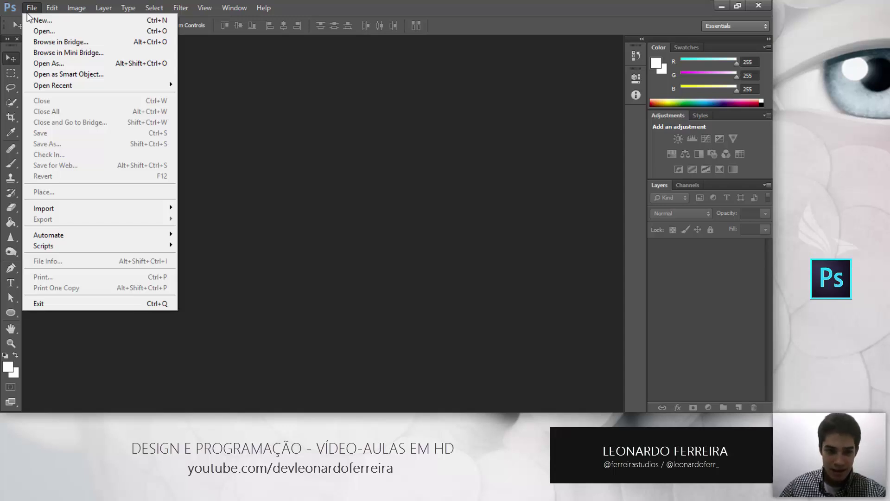
left_click(42, 31)
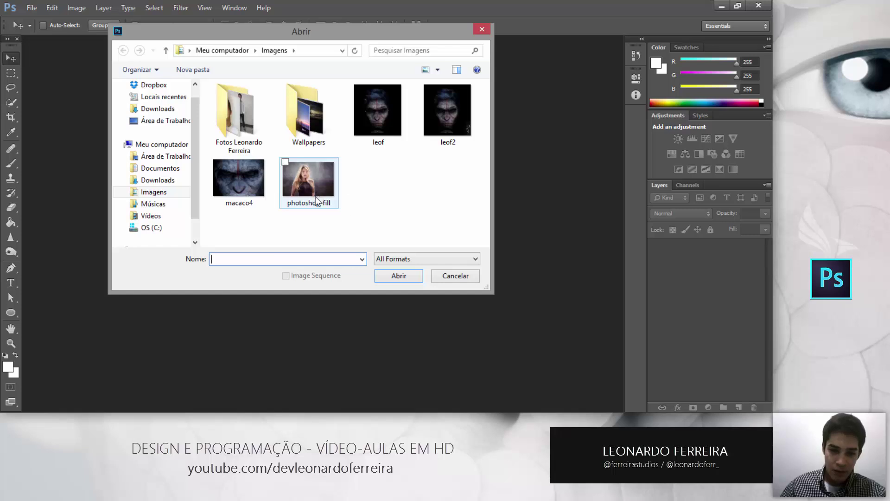
left_click(324, 197)
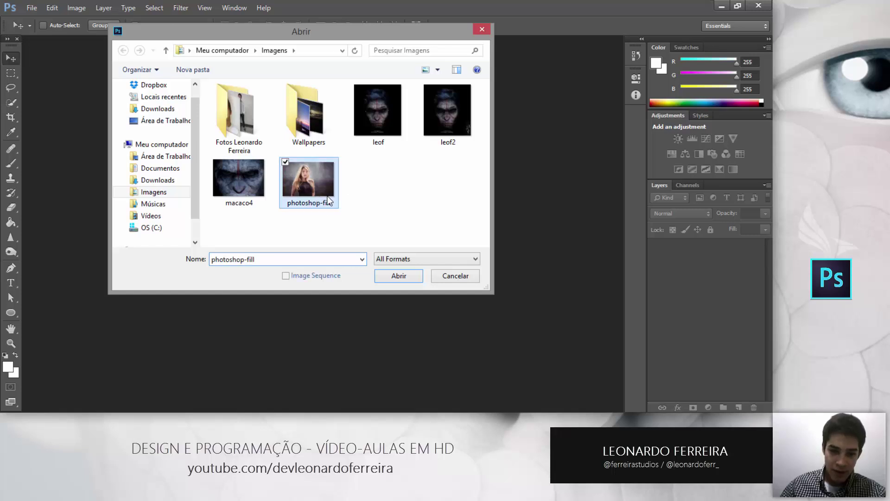
left_click(411, 280)
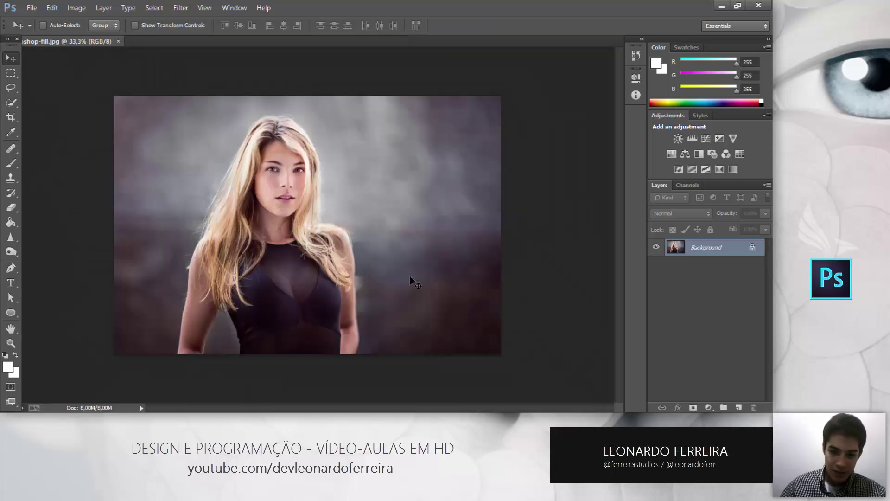
Examine the portrait up close and as a whole, checking the woman's face, skin and hair.
key("ctrl+plus")
key("ctrl+plus")
key("ctrl+plus")
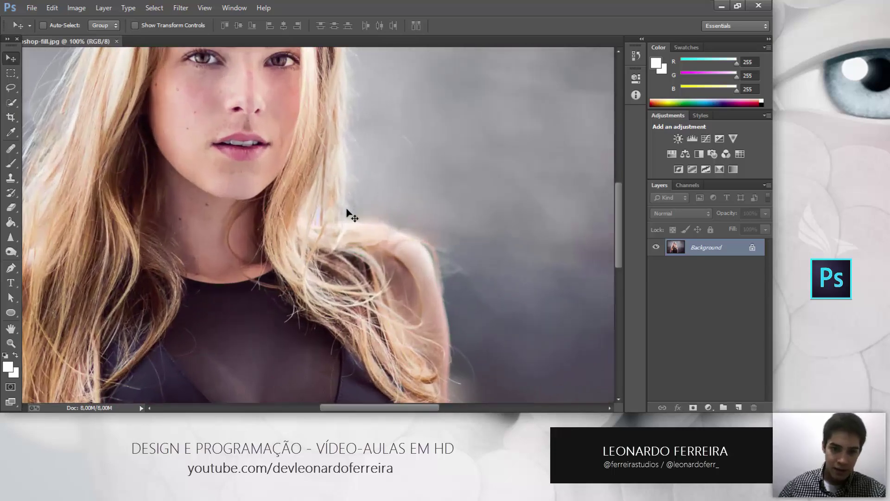
scroll(354, 213, "up", 5)
scroll(355, 211, "down", 1)
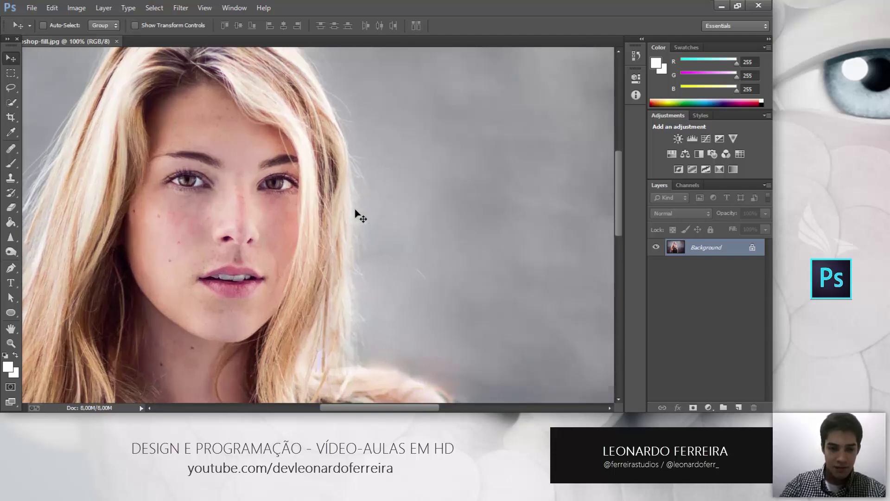
key("ctrl+plus")
key("ctrl+minus")
key("ctrl+minus")
key("ctrl+minus")
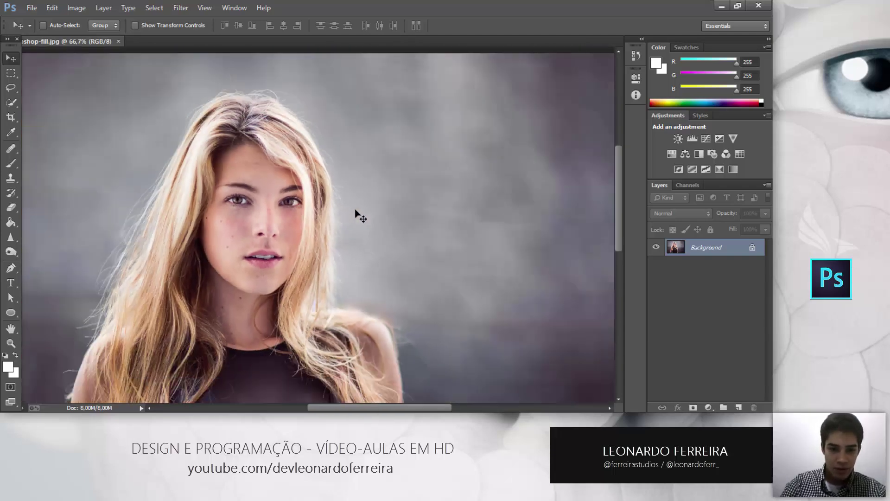
key("ctrl+minus")
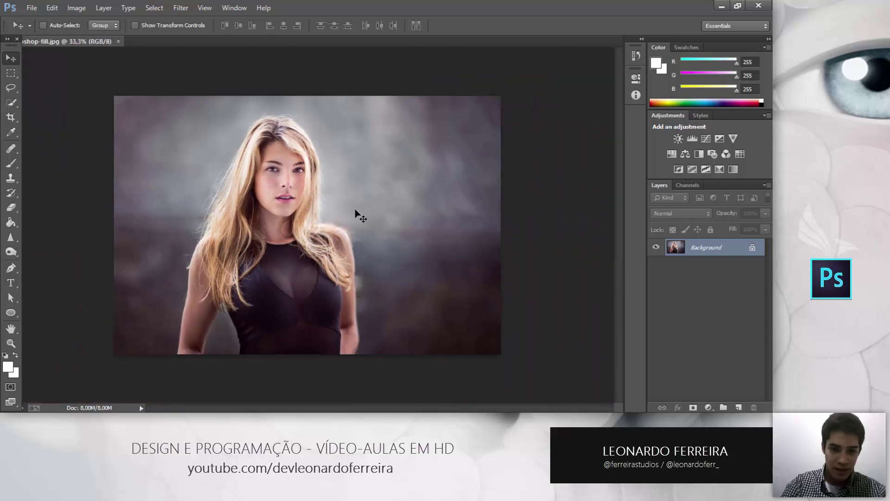
key("ctrl+plus")
key("ctrl+plus")
key("ctrl+plus")
key("ctrl+plus")
scroll(360, 211, "up", 6)
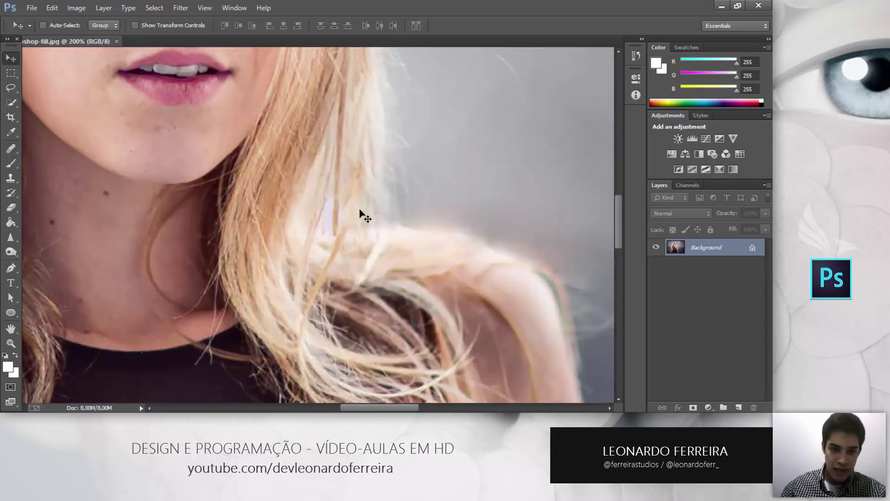
scroll(375, 229, "up", 2)
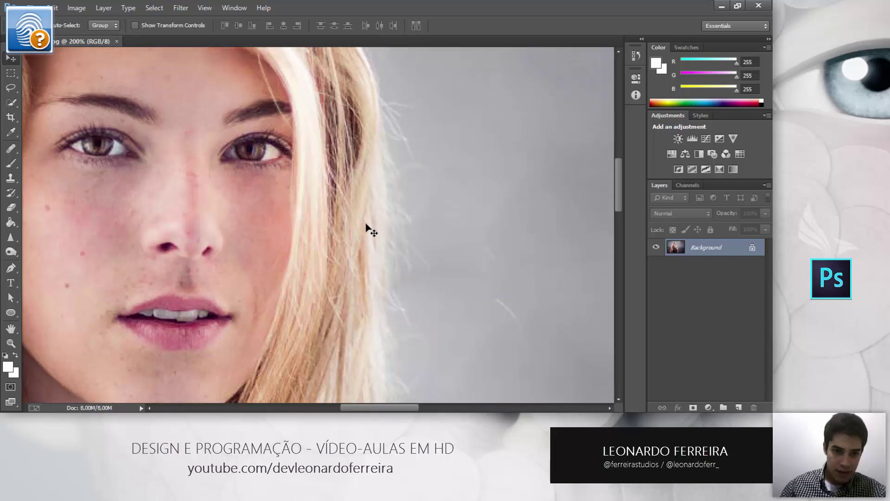
key("ctrl+minus")
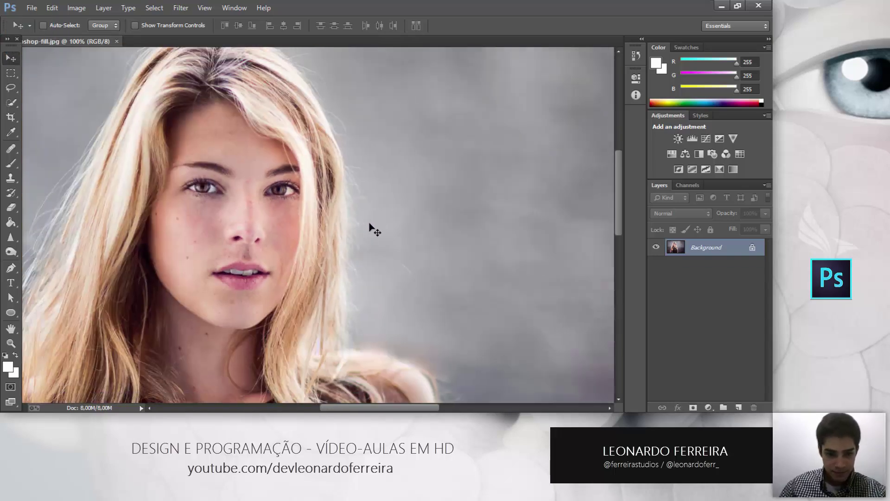
scroll(371, 229, "up", 1)
scroll(313, 202, "down", 2)
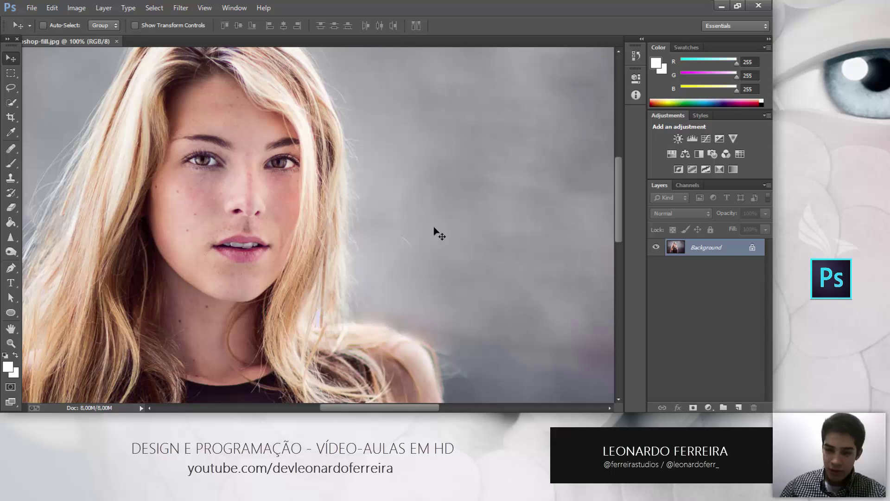
scroll(330, 178, "up", 1)
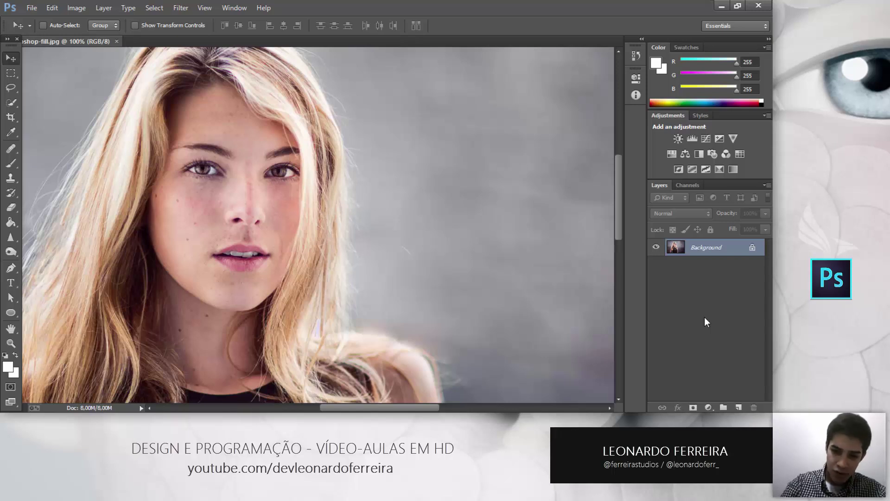
Duplicate the Background layer, rename the copy "back-2" and make it the active layer.
key("ctrl+j")
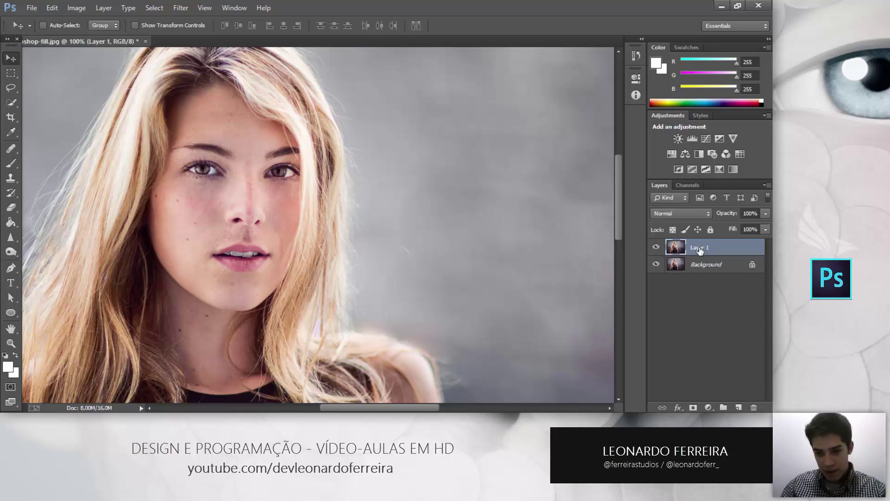
double_click(700, 248)
type("back")
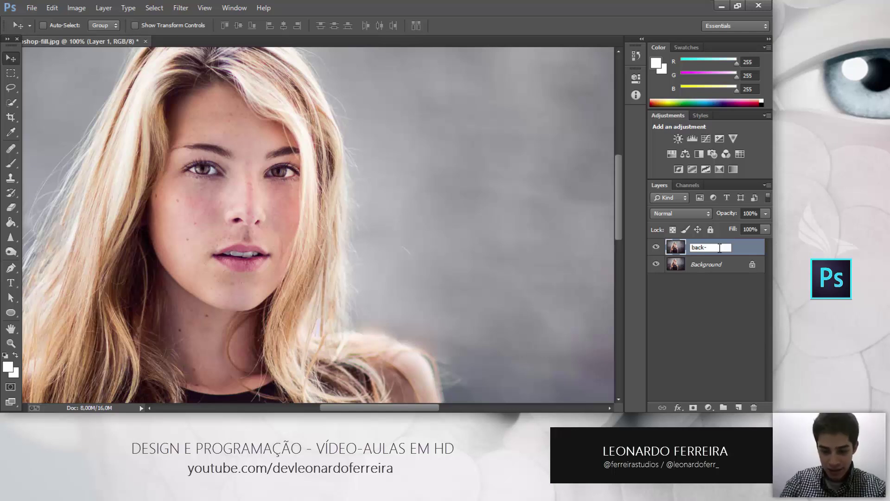
type("-2")
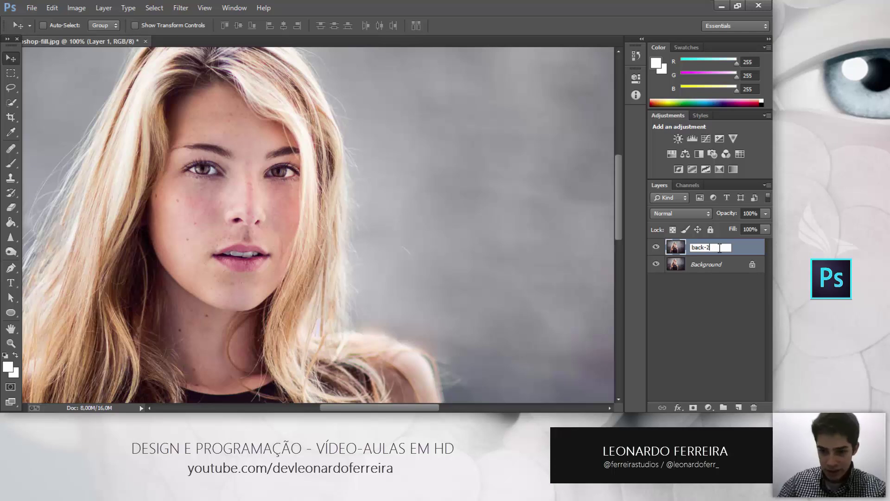
left_click(702, 267)
left_click(708, 248)
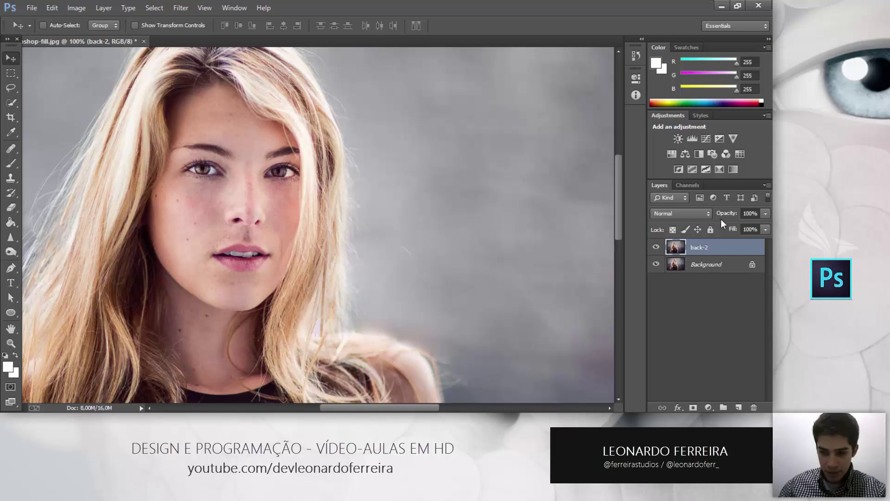
Try the back-2 layer's Fill at 97% and return it to 100%.
left_click(698, 268)
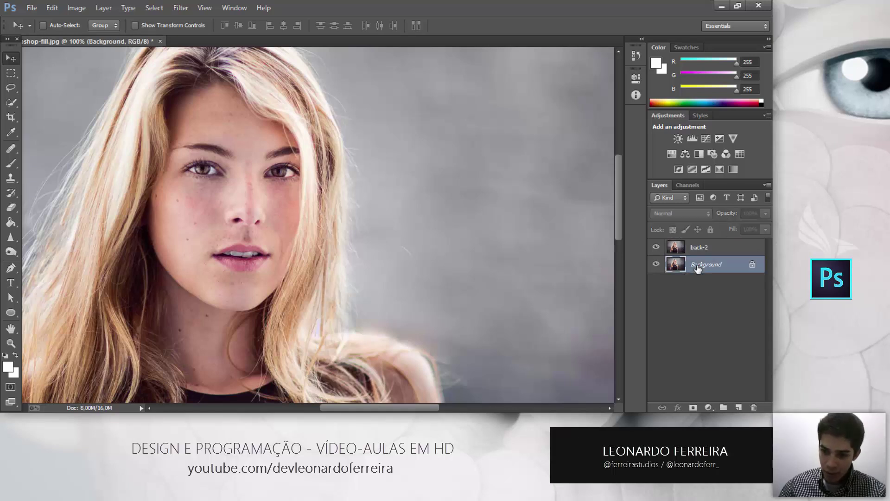
left_click(715, 255)
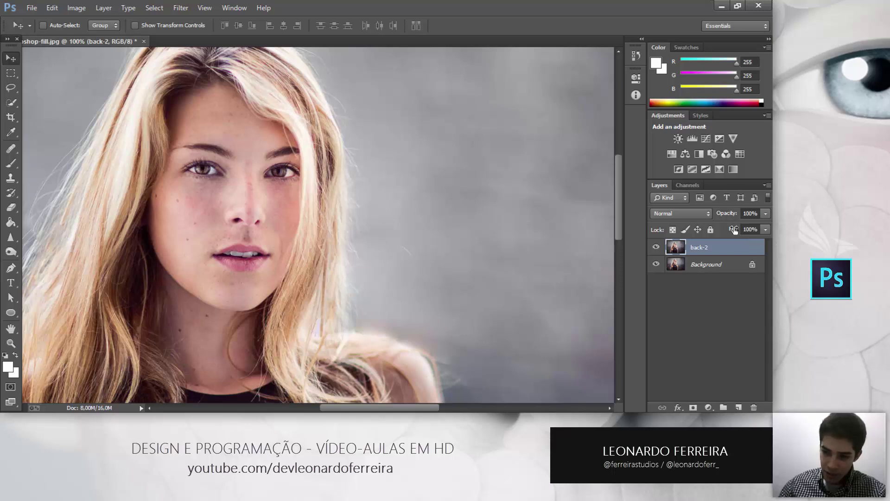
left_click(766, 230)
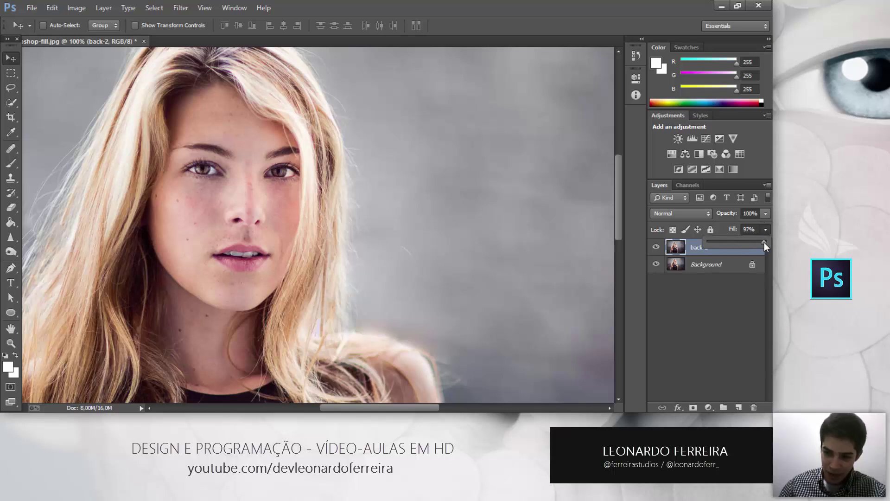
left_click_drag(765, 242, 766, 244)
left_click(708, 258)
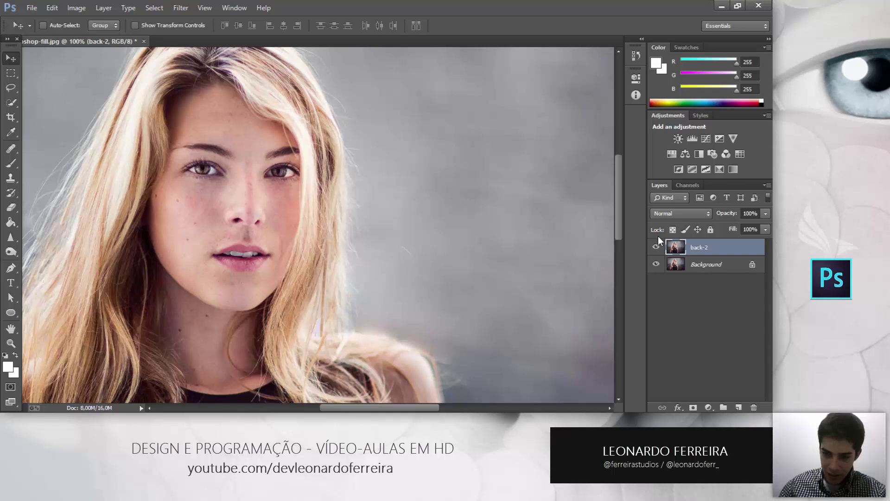
Hide the Background layer and make back-2 the active layer.
left_click(657, 265)
left_click(682, 265)
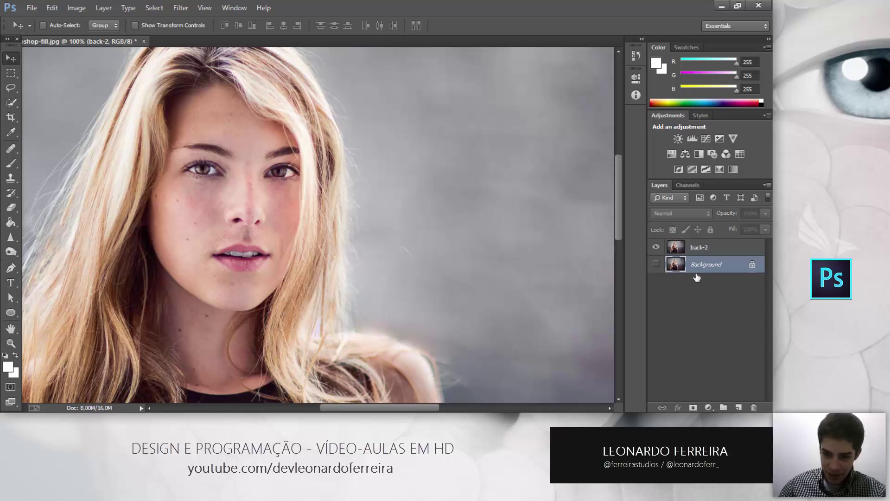
left_click(700, 249)
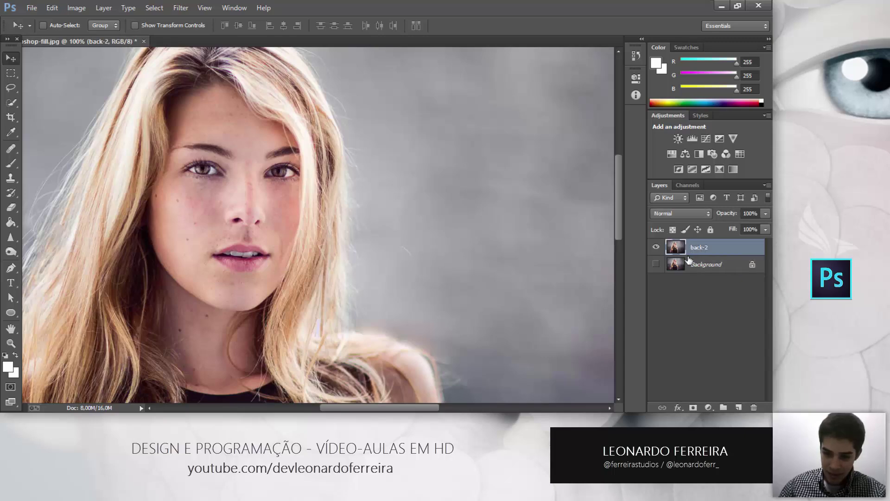
Lower the back-2 layer's opacity to 64% and inspect the transparency across the whole photo.
left_click(766, 214)
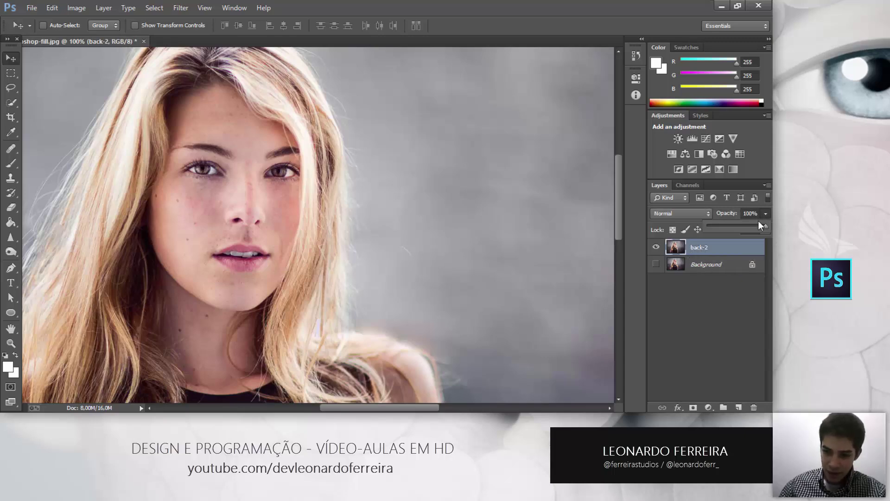
mouse_move(744, 225)
left_mouse_down()
mouse_move(730, 227)
mouse_move(744, 225)
left_mouse_up()
key("ctrl+minus")
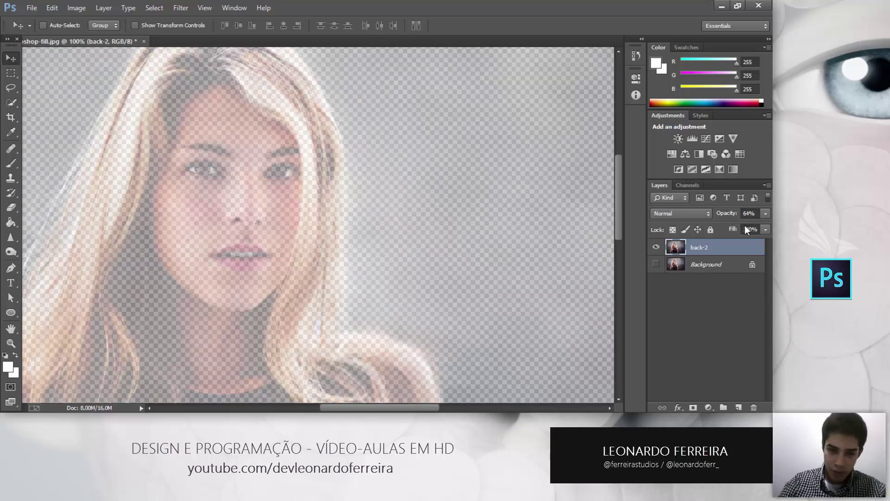
key("ctrl+minus")
key("ctrl+minus")
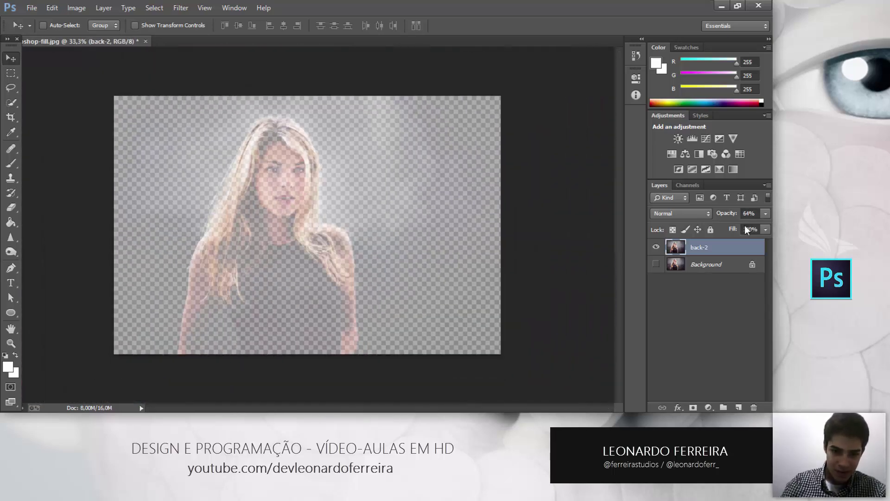
key("ctrl+plus")
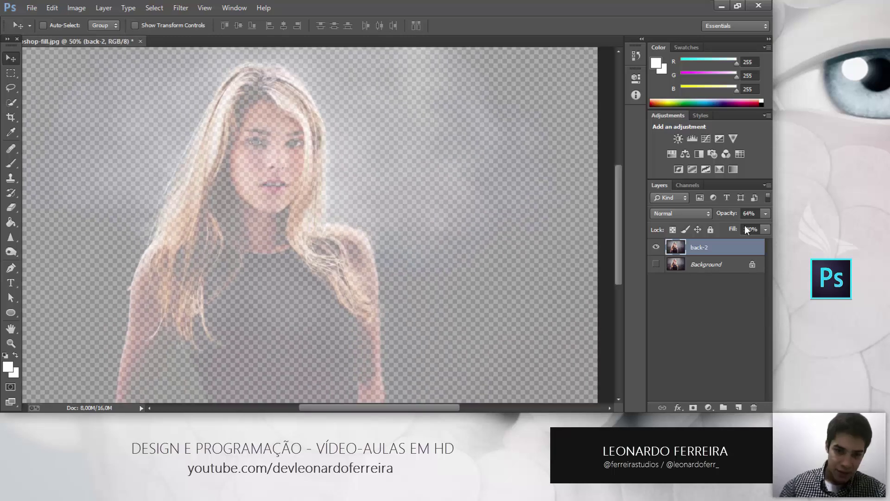
Restore the back-2 layer's opacity to 100%, keeping back-2 as the active layer.
left_click(765, 213)
left_click_drag(730, 227, 771, 227)
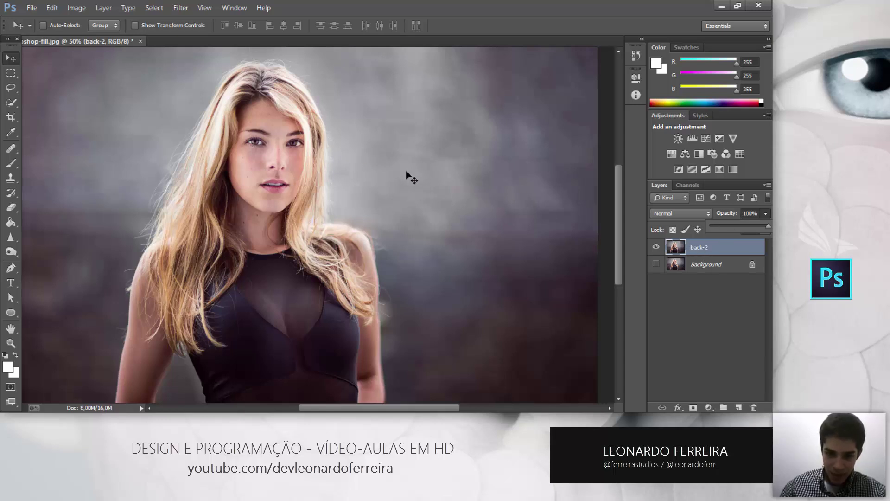
left_click(722, 277)
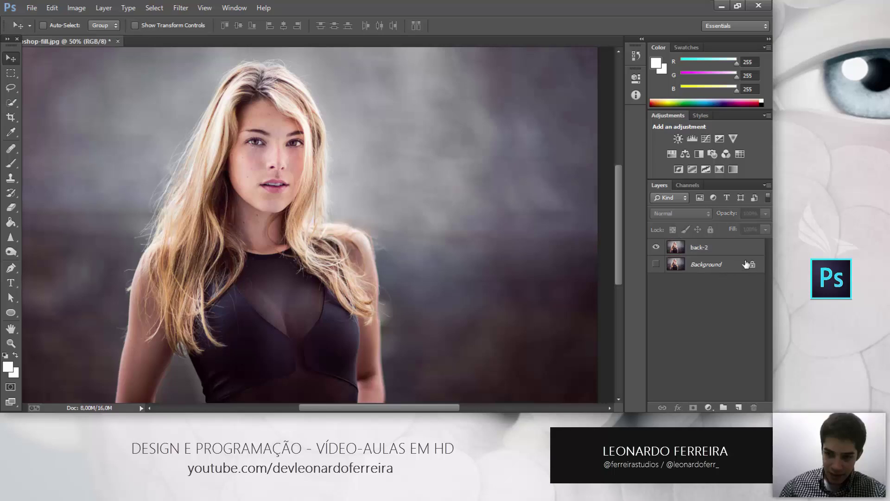
left_click(717, 248)
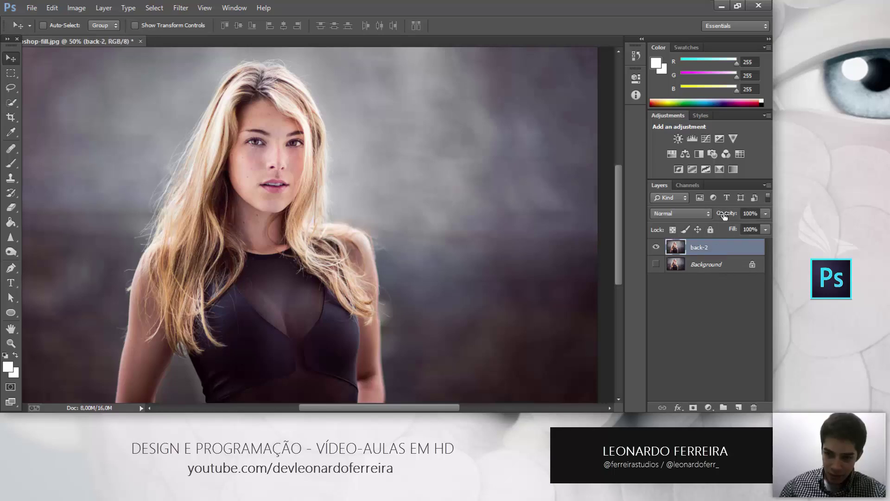
left_click_drag(725, 215, 754, 214)
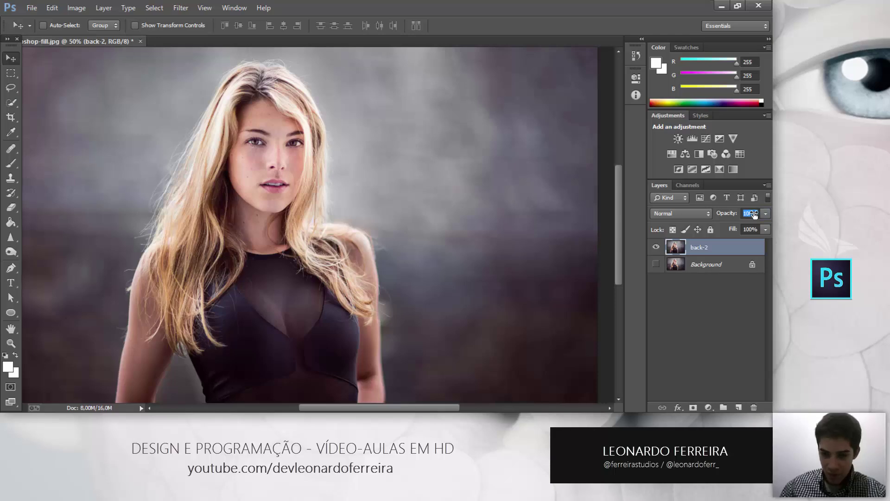
Try the back-2 layer's Fill at 70% and return it to 100%.
left_click(766, 230)
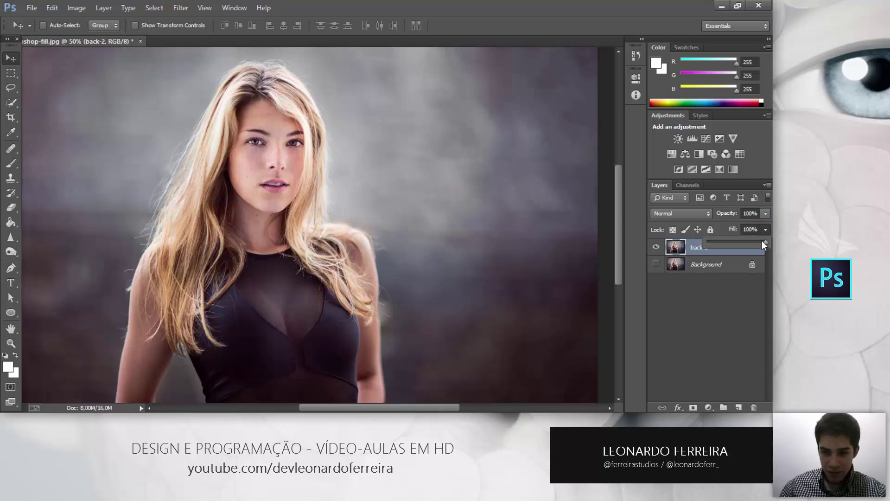
left_click_drag(744, 243, 766, 242)
left_click(691, 255)
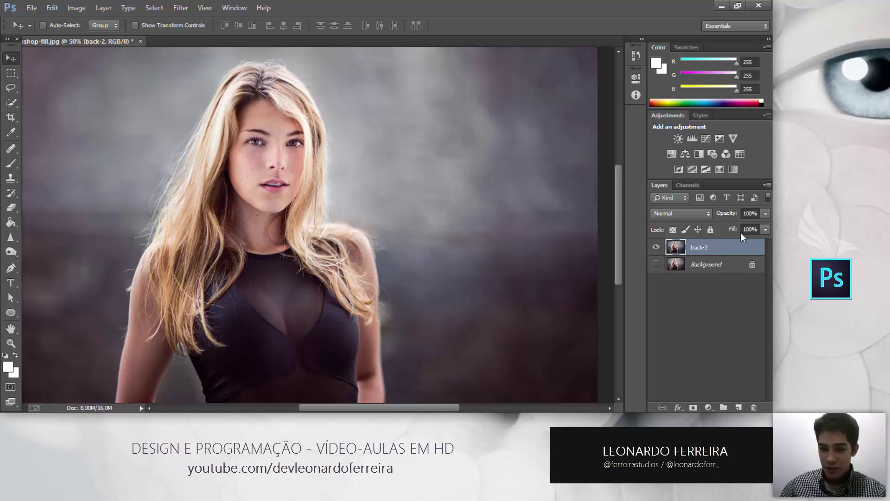
left_click(766, 230)
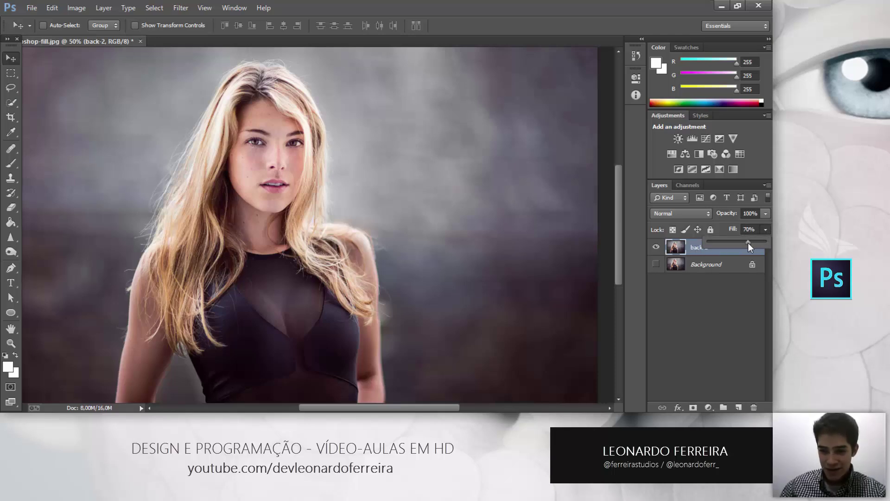
left_click_drag(749, 243, 768, 243)
left_click(405, 169)
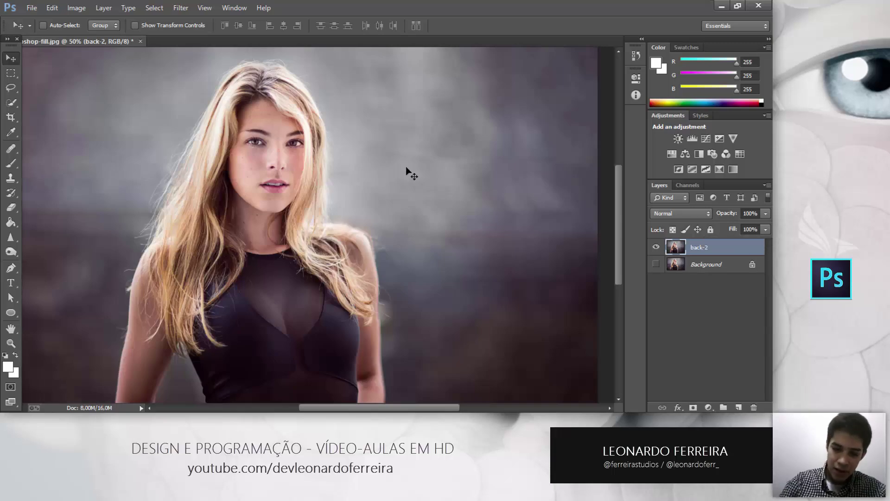
Examine the woman's facial skin, eyes and hair up close at 200% magnification.
key("ctrl+plus")
key("ctrl+plus")
scroll(386, 183, "up", 2)
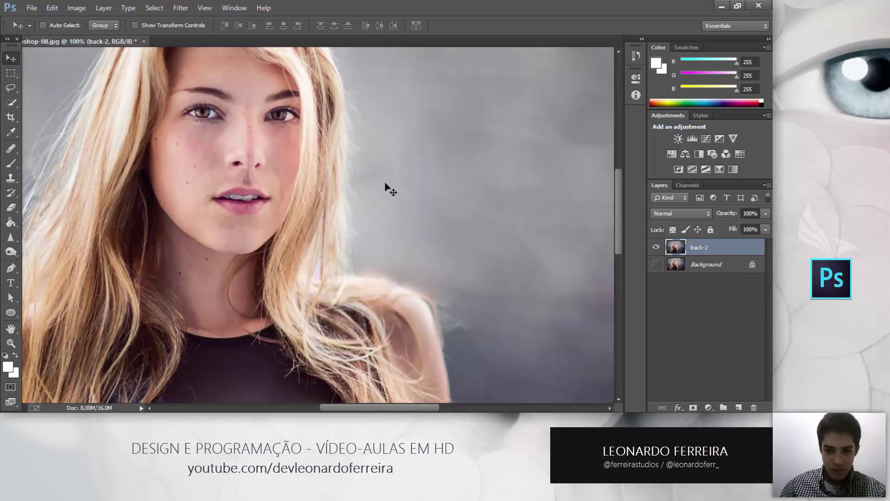
key("ctrl+plus")
scroll(386, 183, "up", 1)
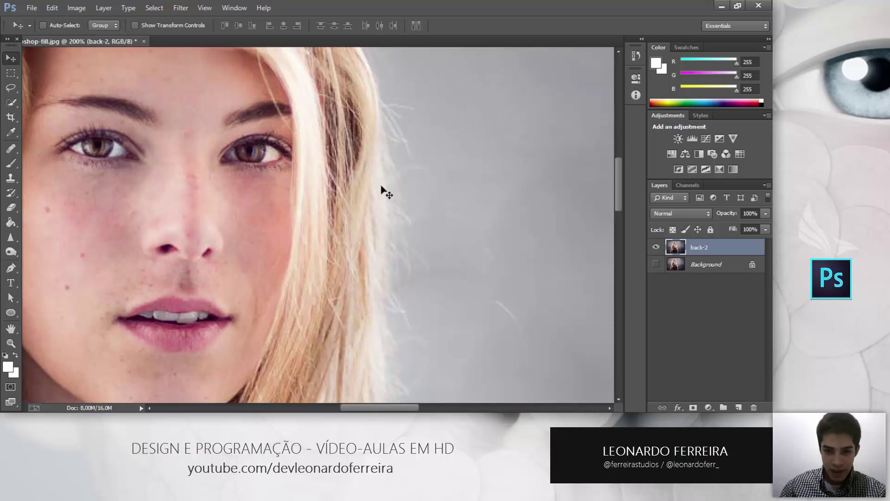
key("h")
left_click_drag(329, 203, 381, 199)
left_click_drag(260, 142, 464, 231)
left_click_drag(227, 93, 399, 206)
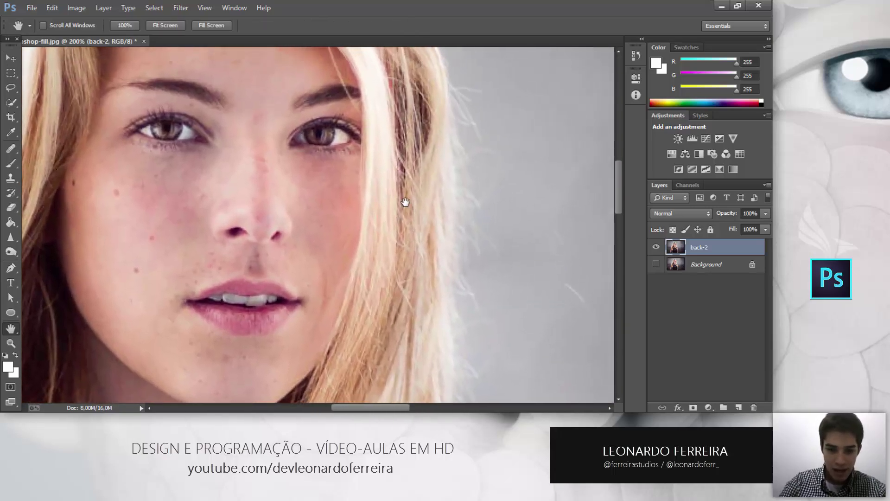
key("ctrl+minus")
left_click_drag(331, 138, 343, 171)
key("ctrl+plus")
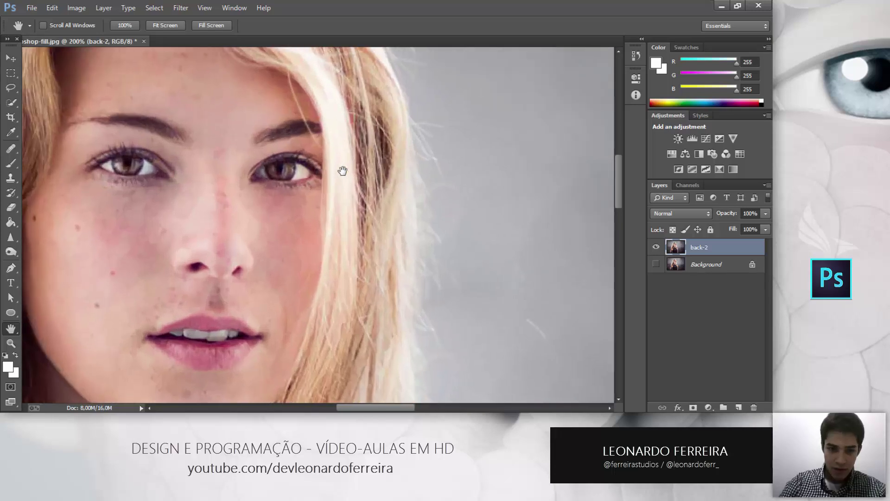
left_click_drag(354, 221, 413, 206)
left_click_drag(453, 171, 450, 224)
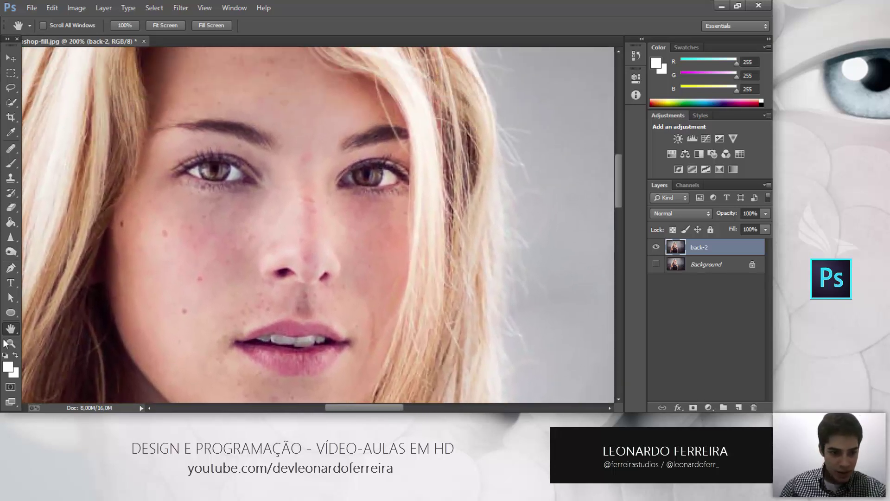
Draw a white circle about 110 px wide over the woman's eye beside her cheek moles, on a new layer with the Ellipse tool.
left_click(8, 316)
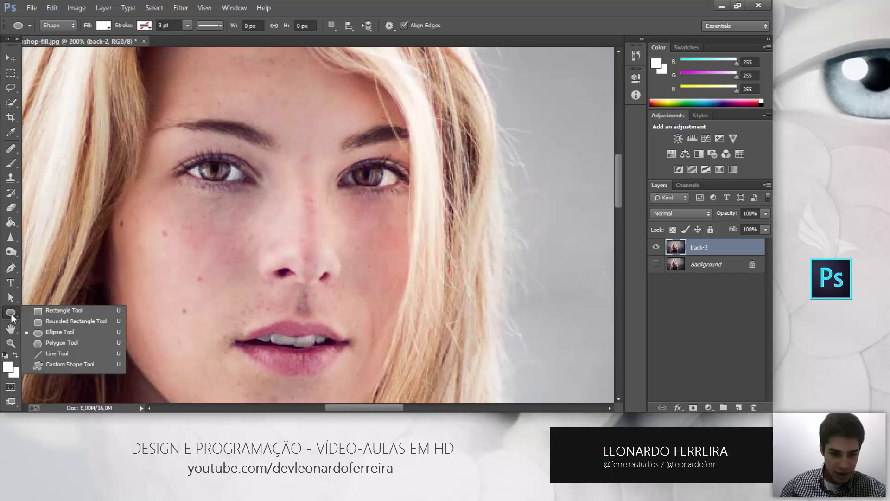
left_click(47, 332)
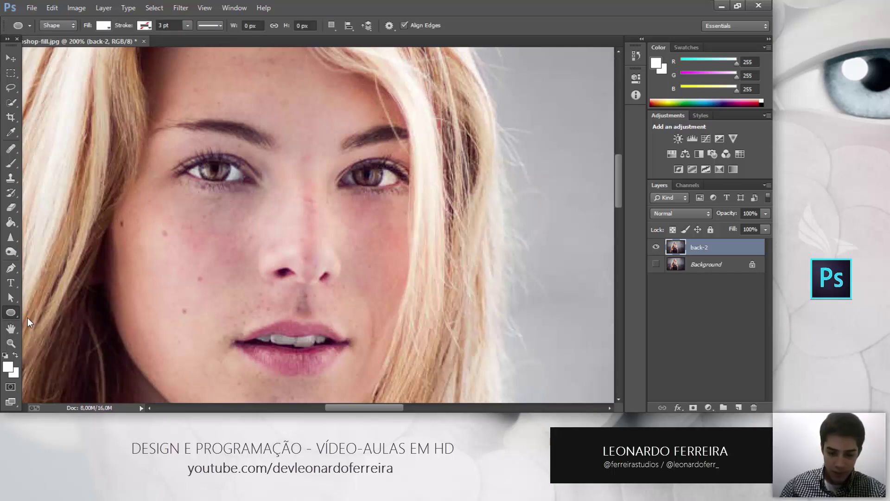
left_click(10, 312)
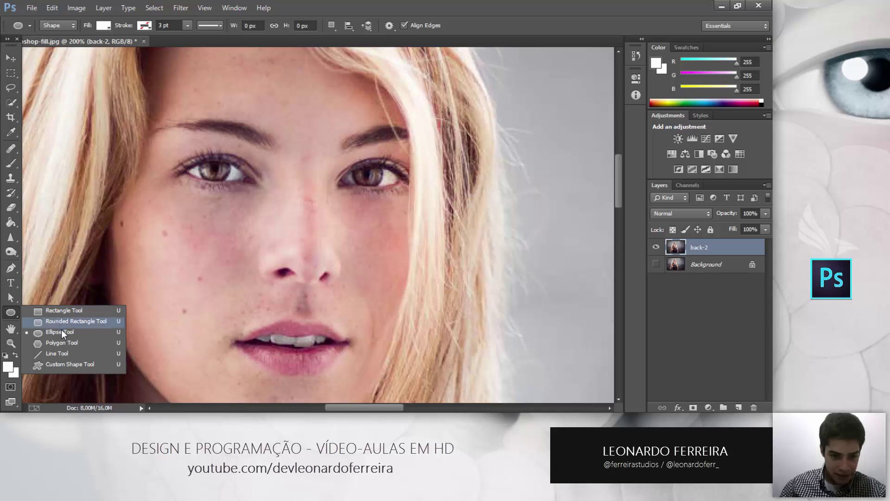
left_click(102, 334)
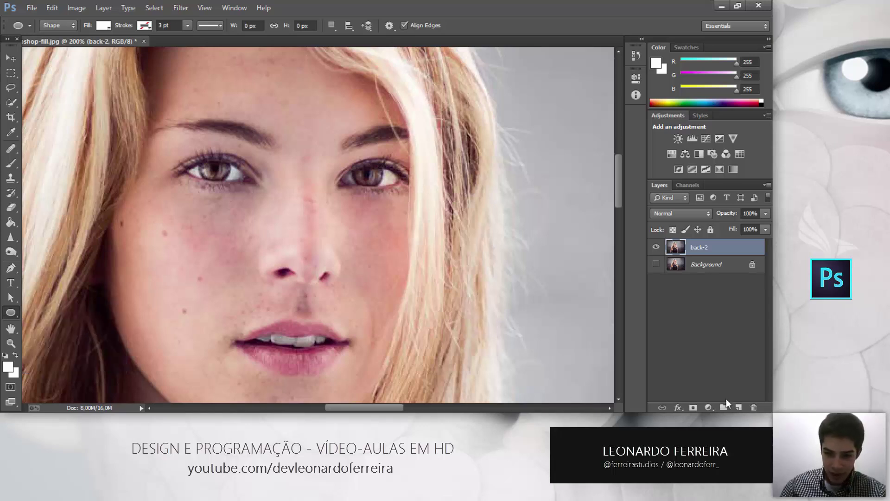
left_click(738, 407)
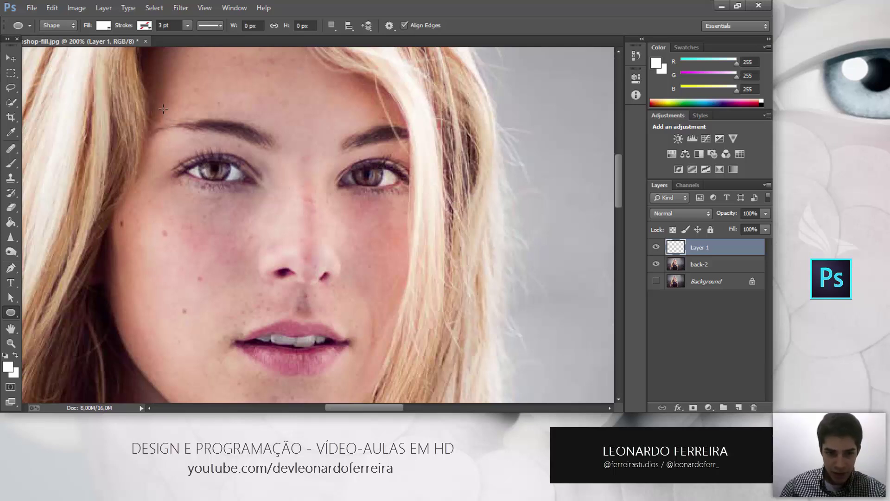
left_click_drag(158, 105, 283, 263)
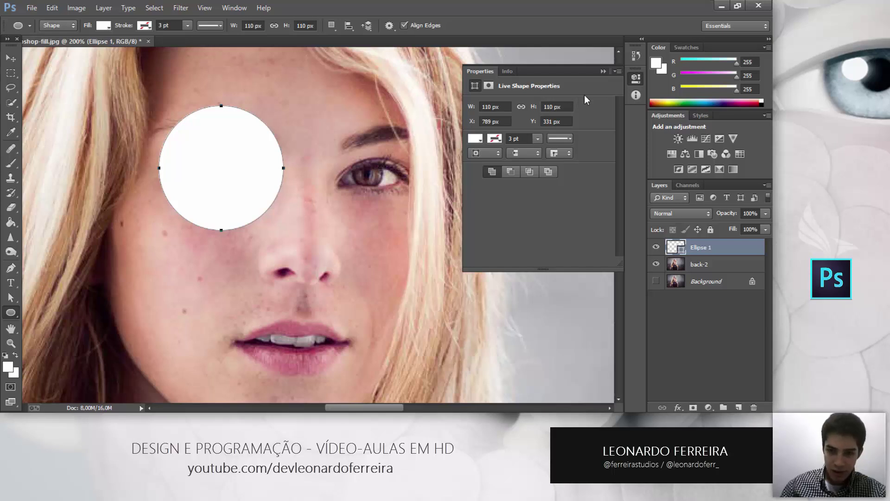
Set the circle's stroke width to 0 pt and switch to the Move tool.
left_click(539, 139)
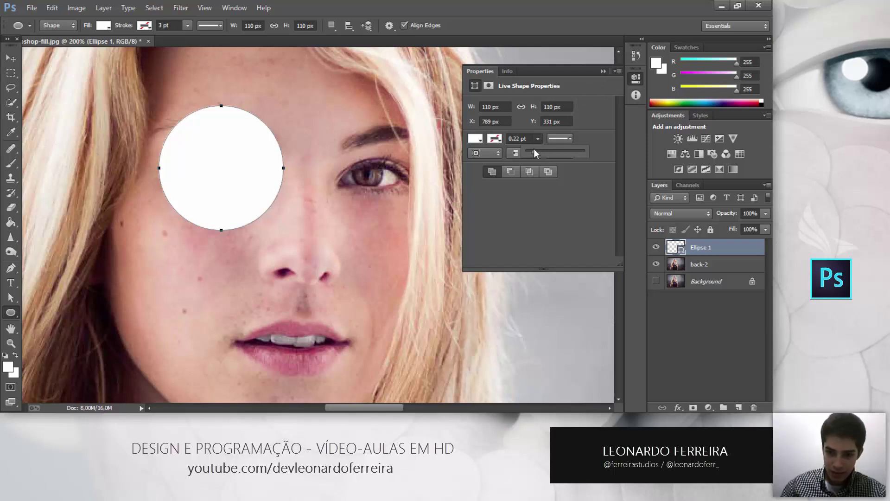
left_click_drag(534, 149, 515, 149)
left_click(606, 72)
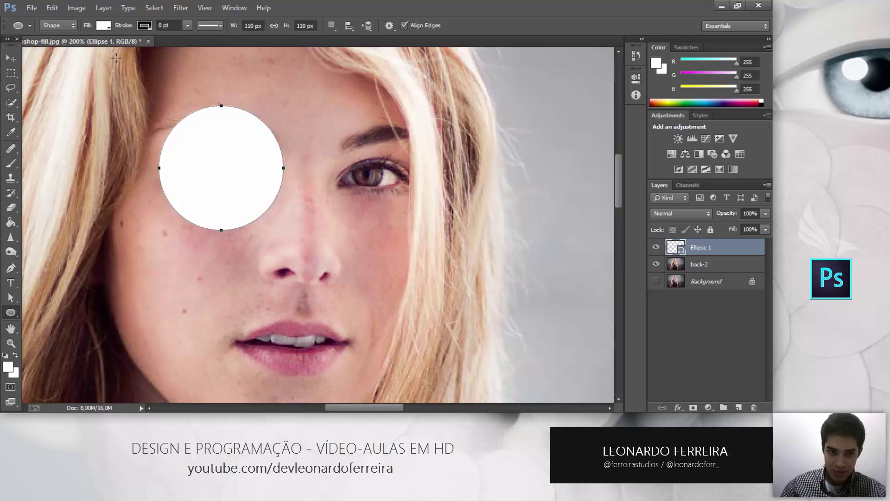
left_click(10, 58)
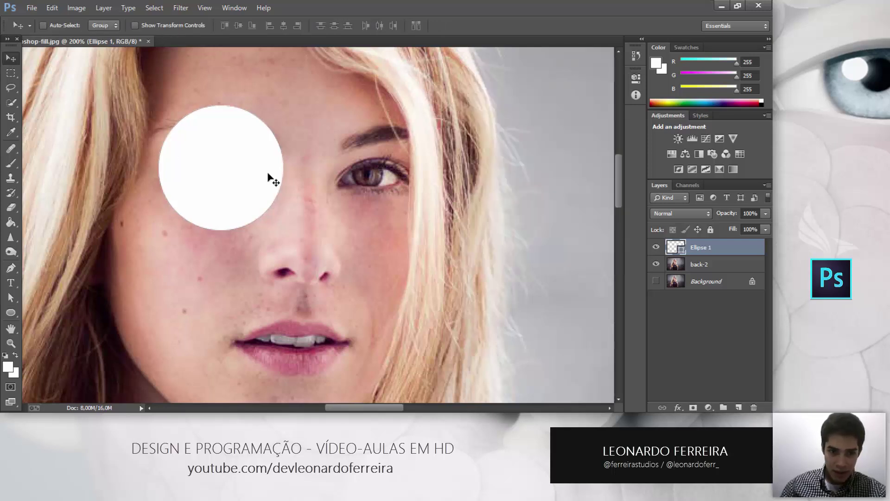
Add a Drop Shadow to the circle's layer with the light angle set to 155°.
right_click(709, 254)
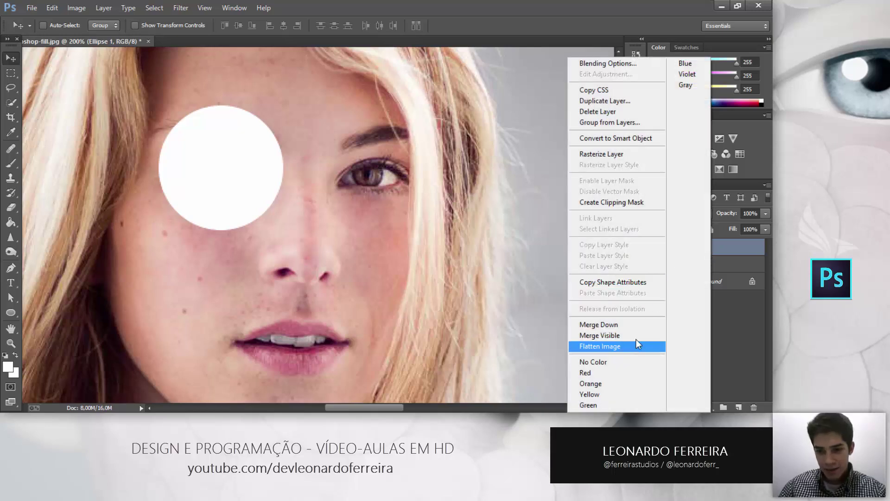
left_click(627, 67)
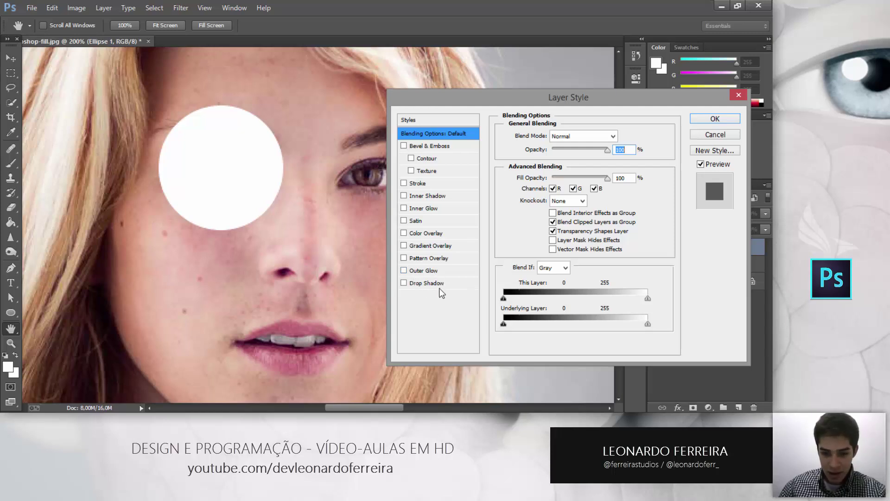
left_click(428, 283)
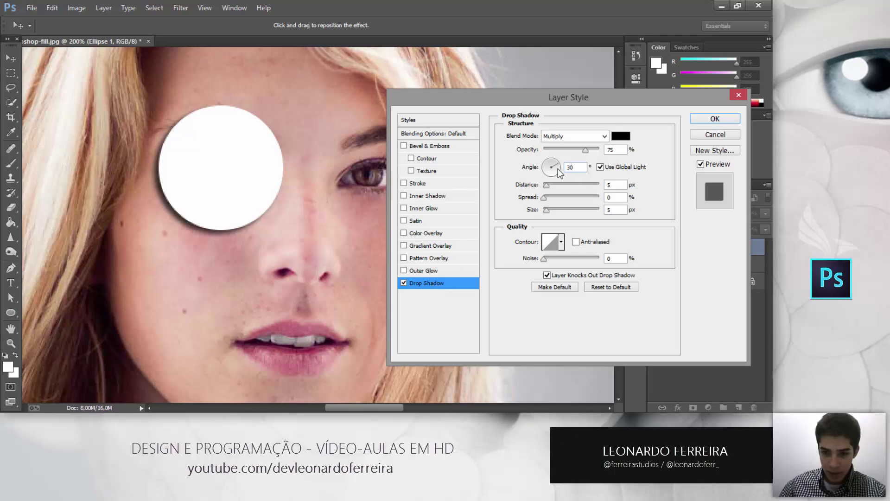
mouse_move(559, 168)
left_mouse_down()
mouse_move(553, 176)
mouse_move(547, 171)
mouse_move(557, 165)
mouse_move(544, 165)
left_mouse_up()
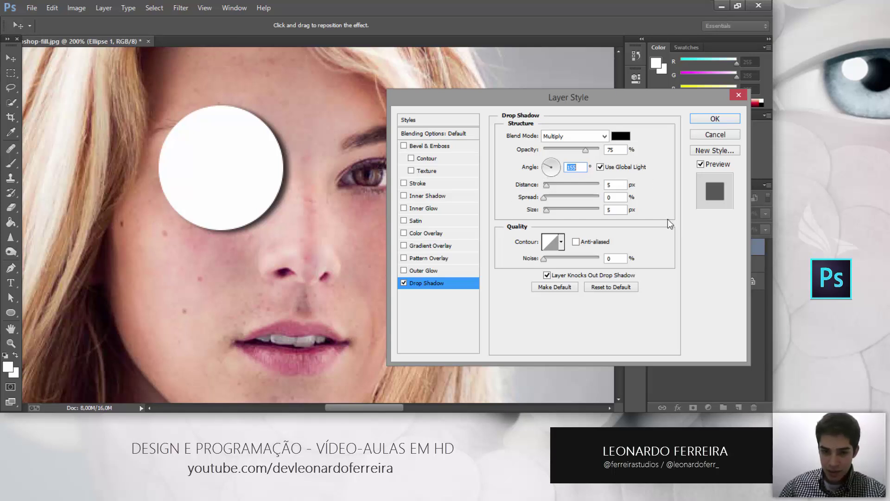
left_click(720, 116)
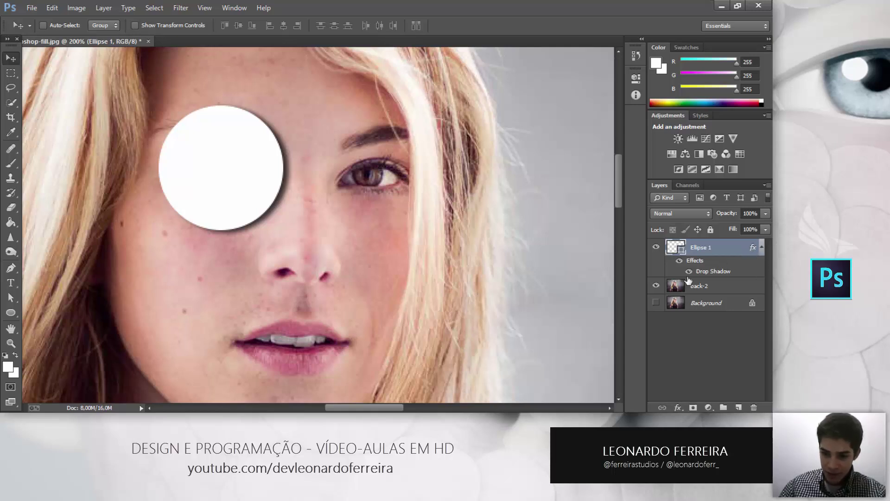
Compare the circle with and without its layer effects and Drop Shadow, leaving the shadow visible.
left_click(679, 261)
left_click(680, 261)
left_click(680, 261)
left_click(680, 261)
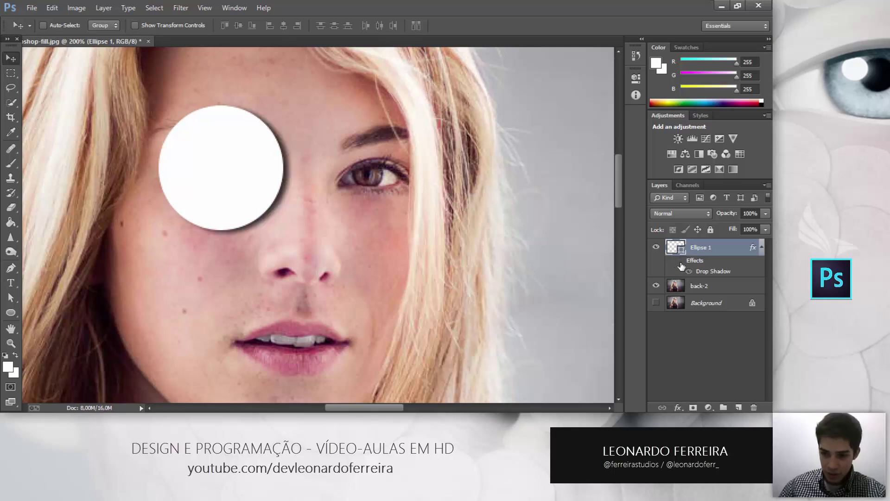
left_click(689, 272)
left_click(690, 272)
left_click(689, 272)
left_click(689, 272)
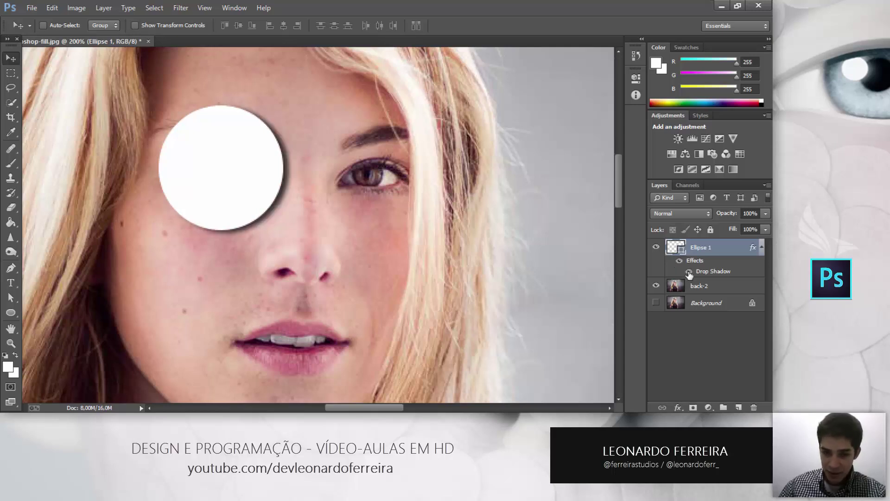
left_click(689, 272)
left_click(689, 272)
left_click(689, 272)
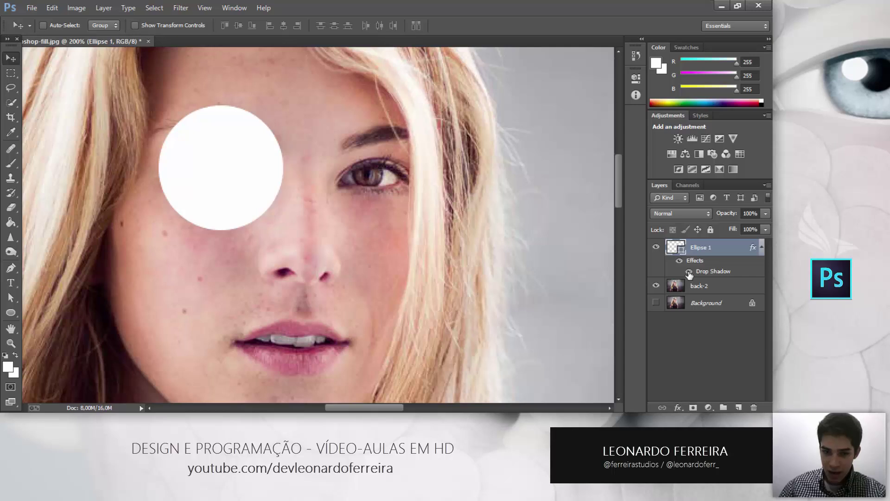
left_click(689, 272)
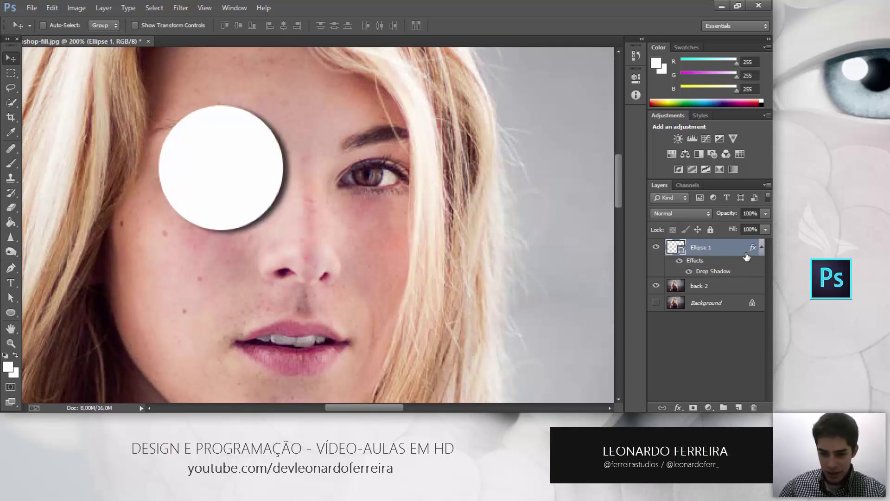
Try a reduced opacity on the Ellipse 1 layer and return it to 100%.
scroll(504, 211, "up", 1)
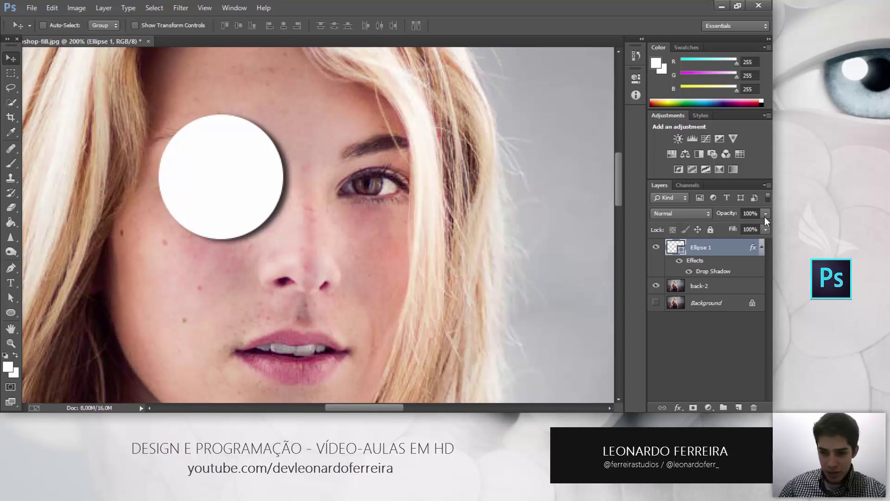
left_click(766, 215)
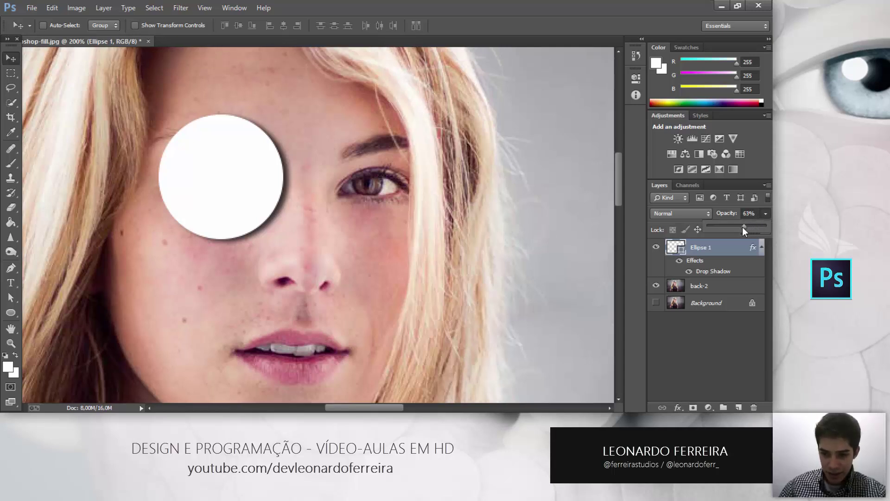
left_click_drag(720, 227, 767, 228)
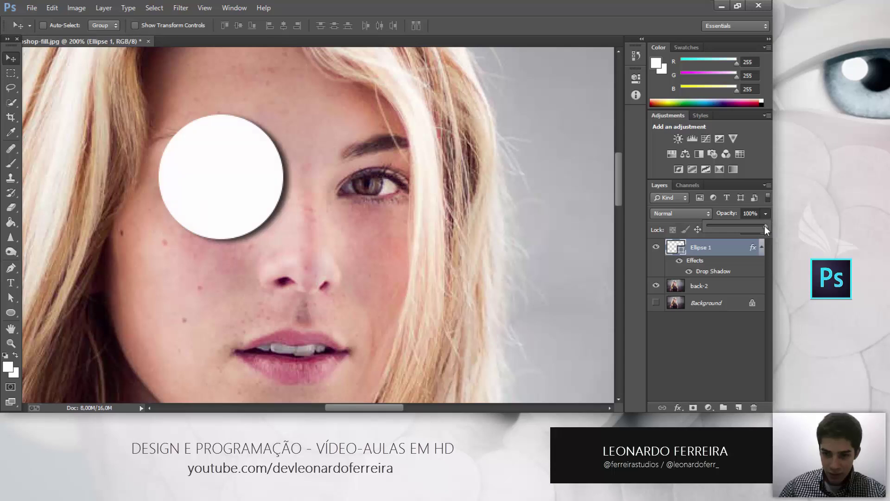
left_click(730, 200)
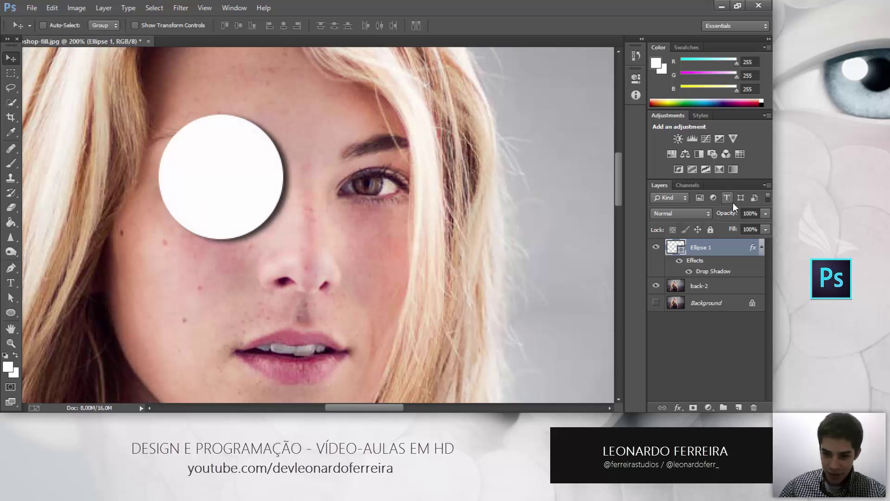
left_click(701, 200)
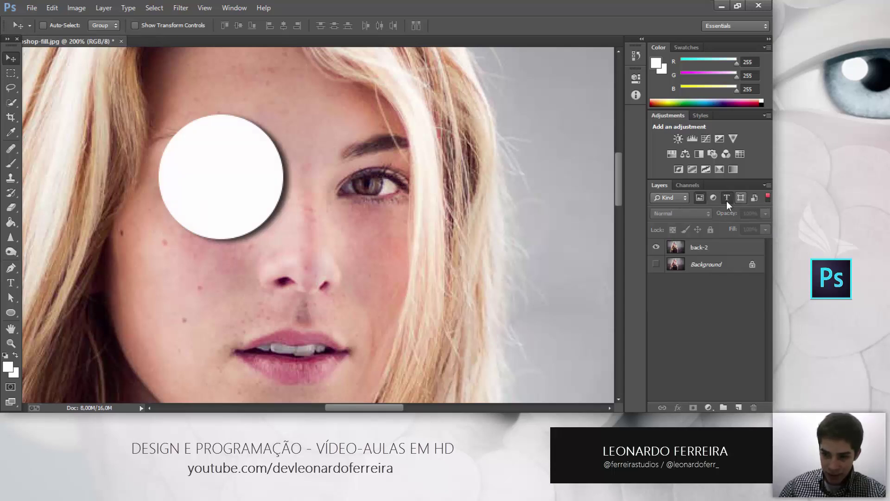
left_click(768, 198)
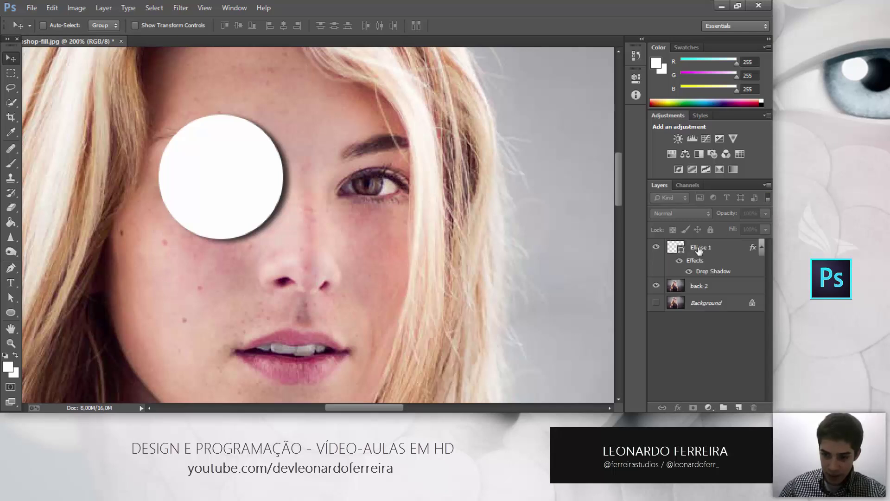
Reselect the Ellipse 1 layer, lower its opacity once more and restore it to 100%.
left_click(765, 214)
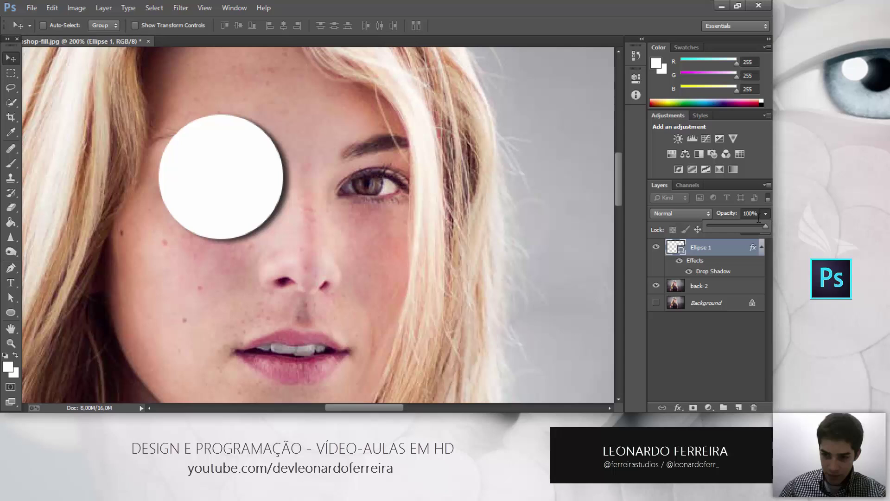
left_click_drag(733, 225, 770, 231)
left_click(733, 215)
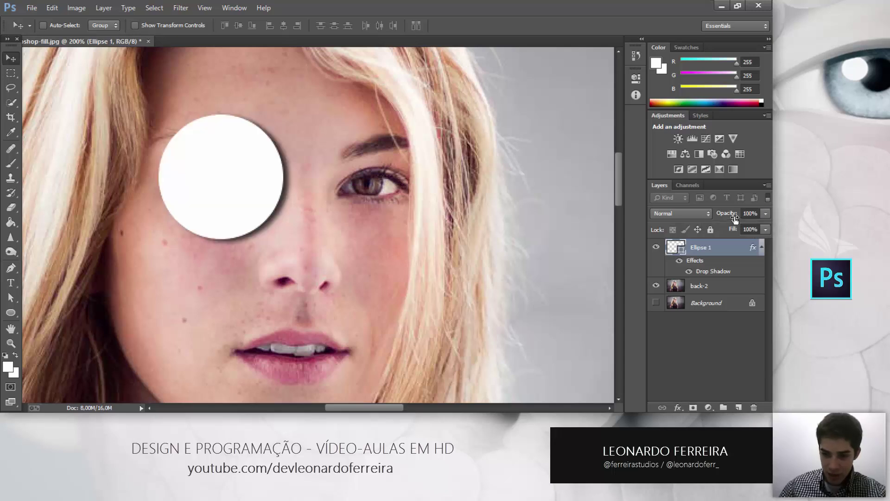
left_click(764, 230)
left_click(532, 206)
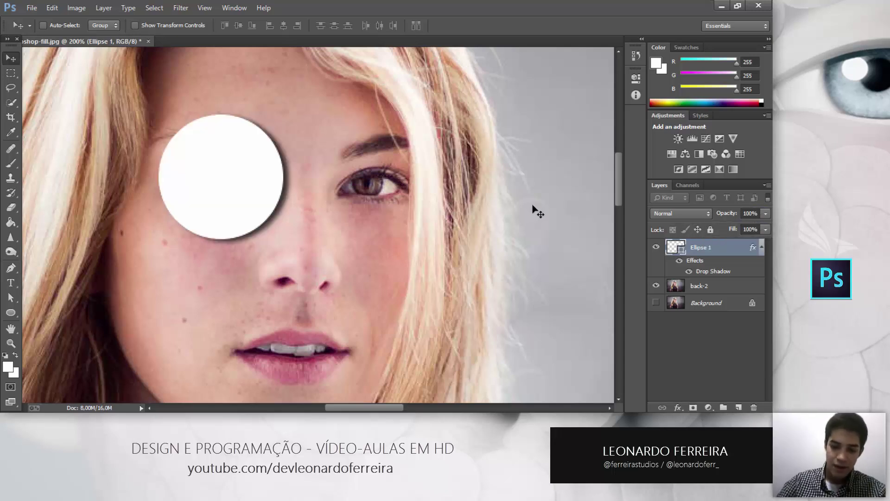
Lower the Fill of the Ellipse 1 layer in stages, through 98% and 42%, down to 0%.
key("ctrl+plus")
scroll(533, 210, "up", 2)
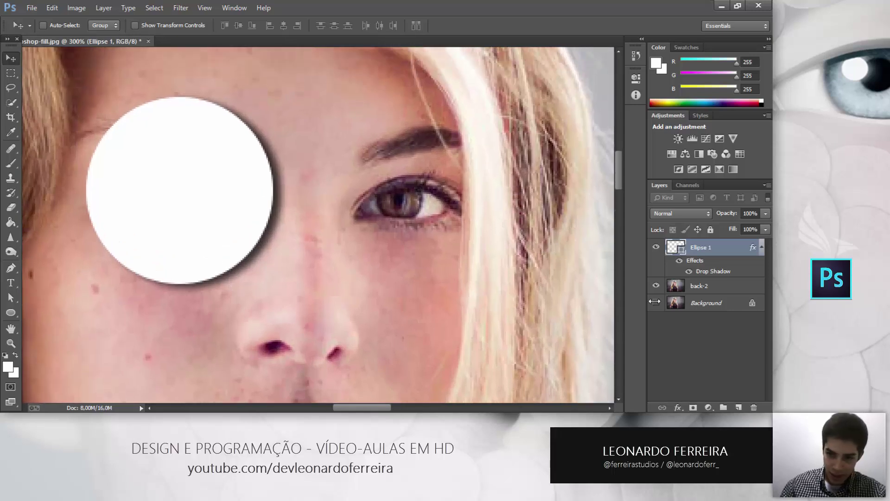
left_click(766, 230)
mouse_move(763, 241)
left_mouse_down()
mouse_move(706, 241)
mouse_move(764, 242)
left_mouse_up()
left_click(710, 259)
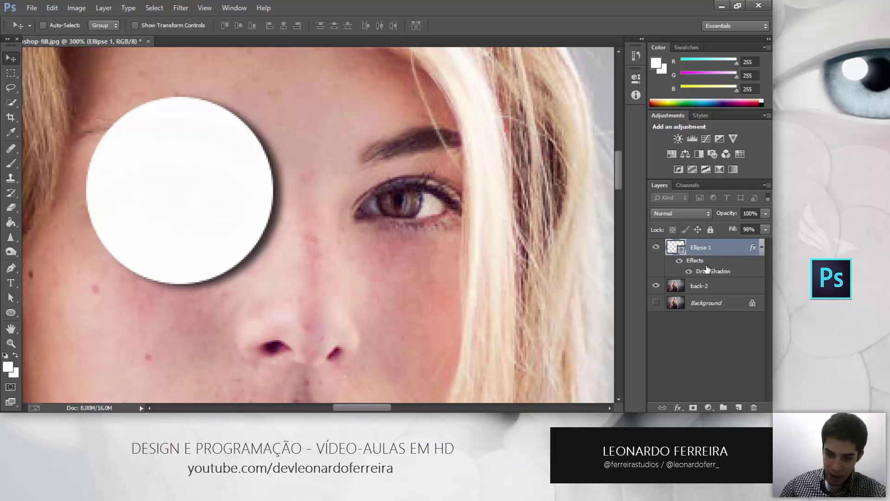
left_click(766, 229)
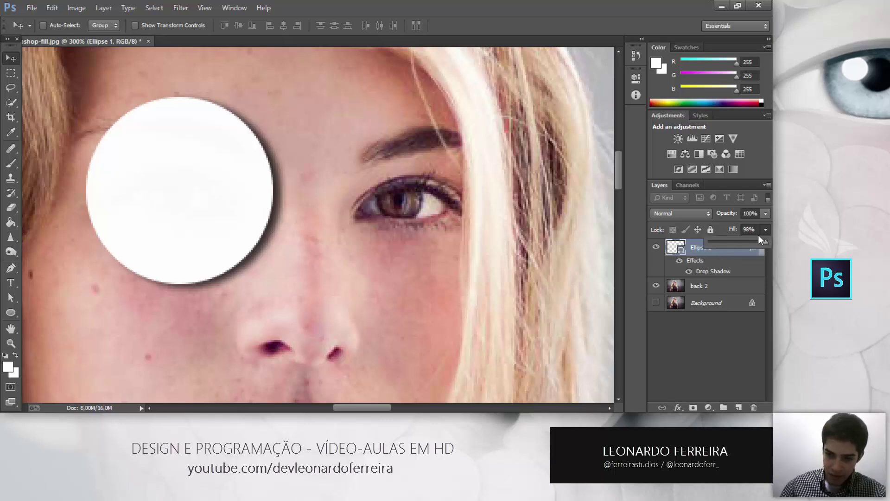
left_click_drag(747, 241, 739, 241)
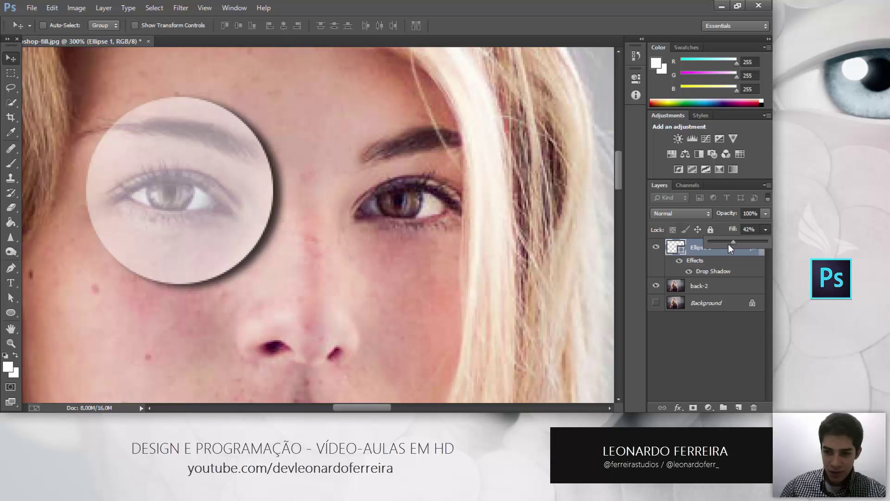
left_click_drag(728, 244, 685, 242)
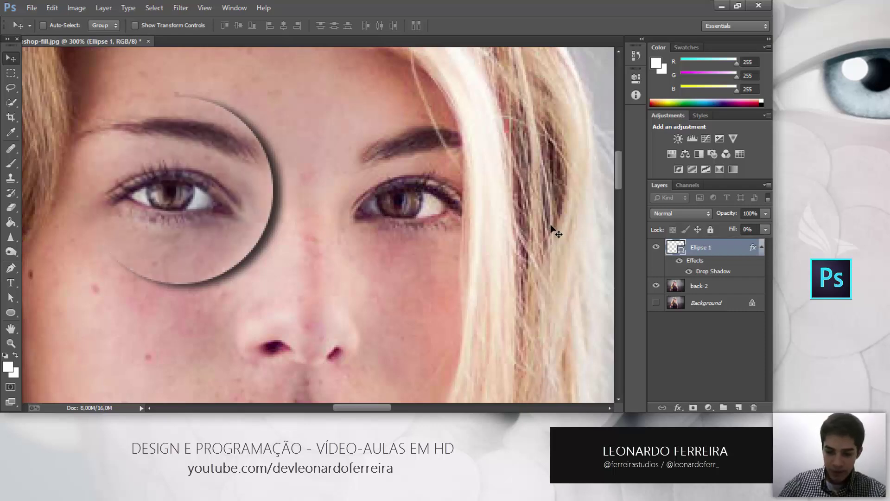
Examine the circle's Drop Shadow from afar and up close, and restore the Ellipse 1 layer's Fill to 100%.
key("ctrl+minus")
key("ctrl+minus")
key("ctrl+plus")
key("ctrl+plus")
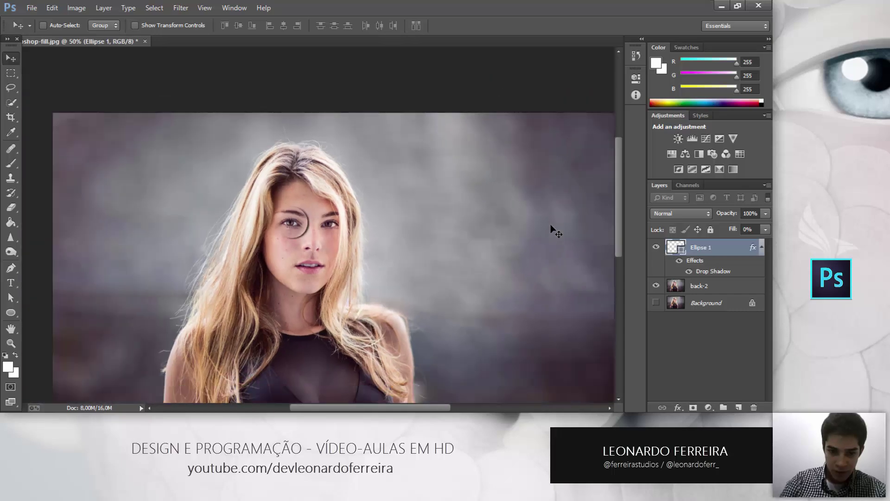
key("ctrl+plus")
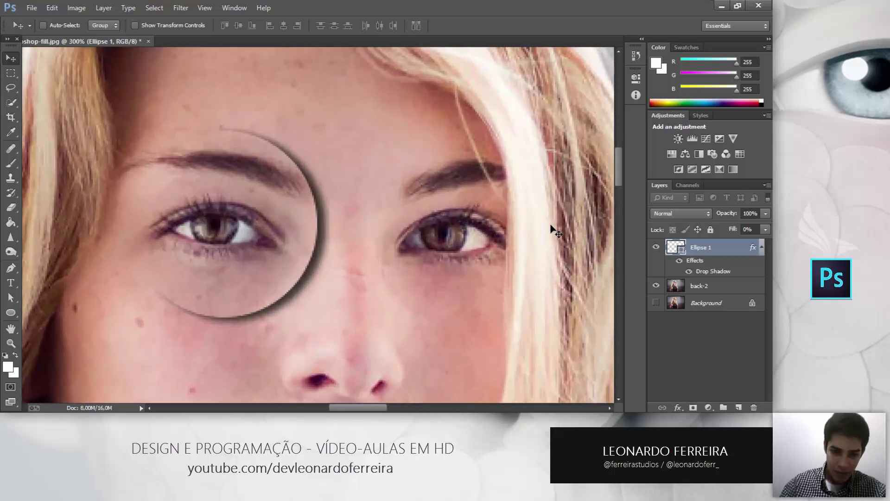
scroll(551, 235, "down", 1)
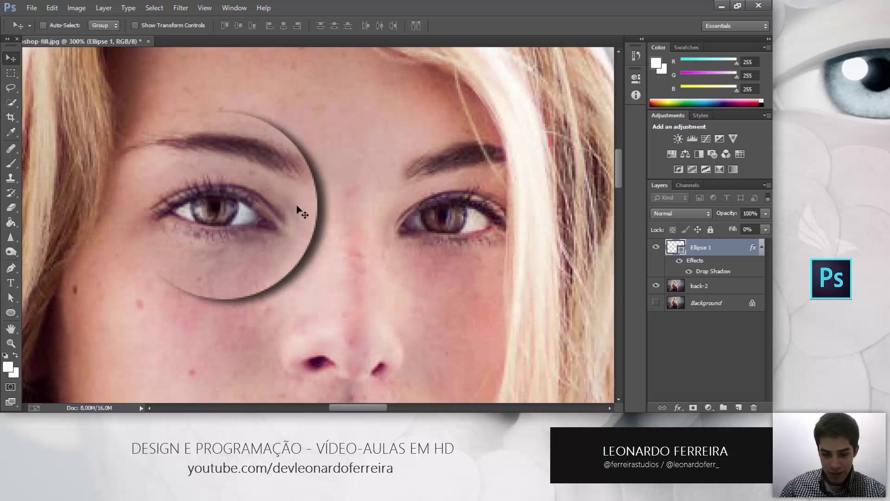
left_click(766, 229)
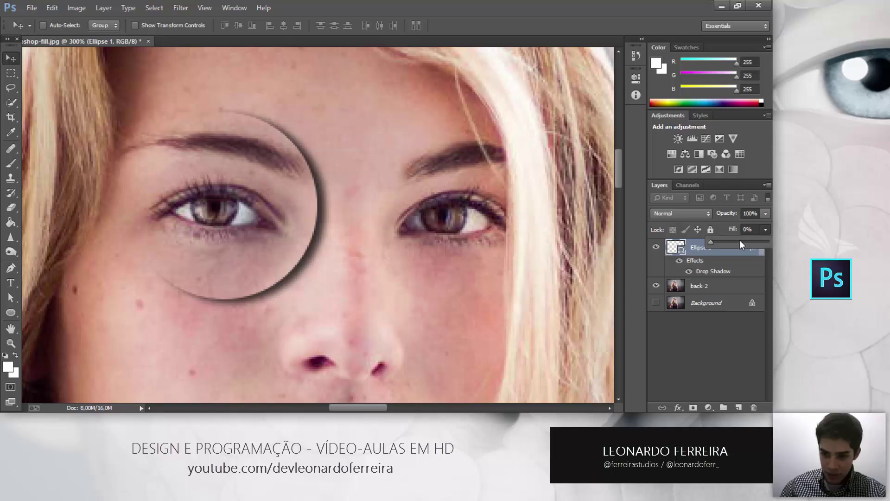
left_click_drag(771, 242, 772, 231)
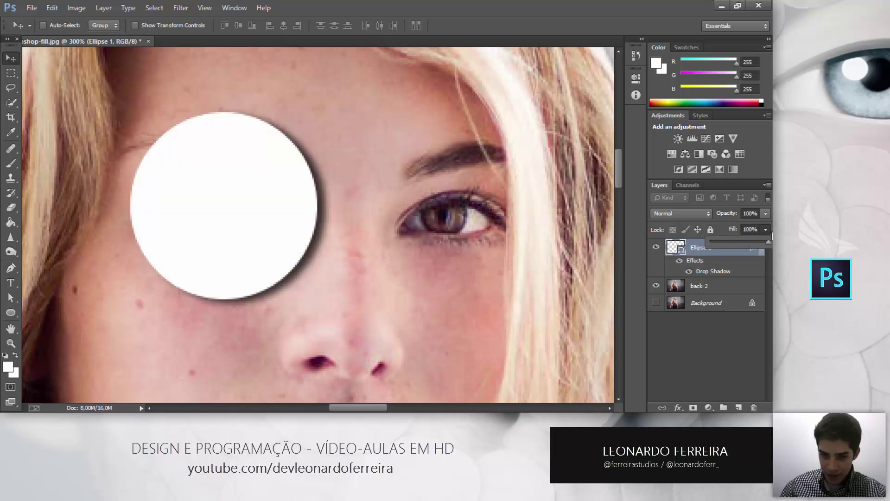
Try an Opacity of 28% on the Ellipse 1 layer and return it to 100%.
left_click(766, 214)
left_click_drag(764, 226, 724, 225)
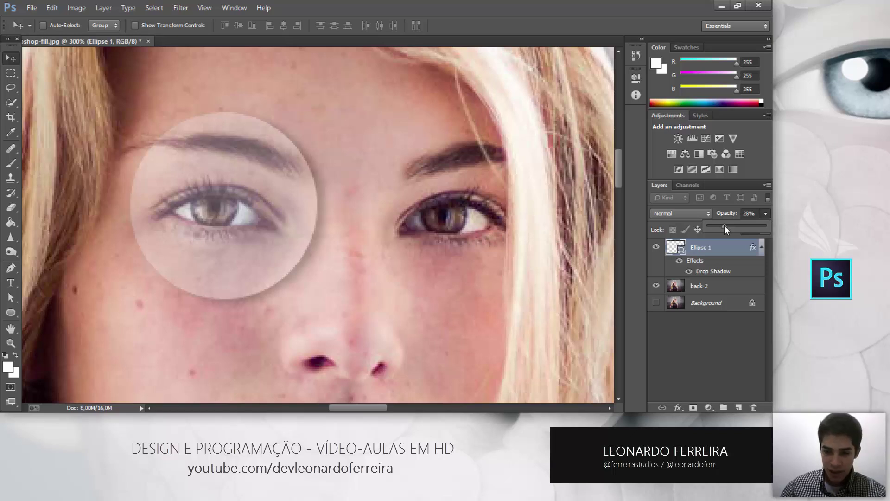
left_click_drag(728, 226, 770, 227)
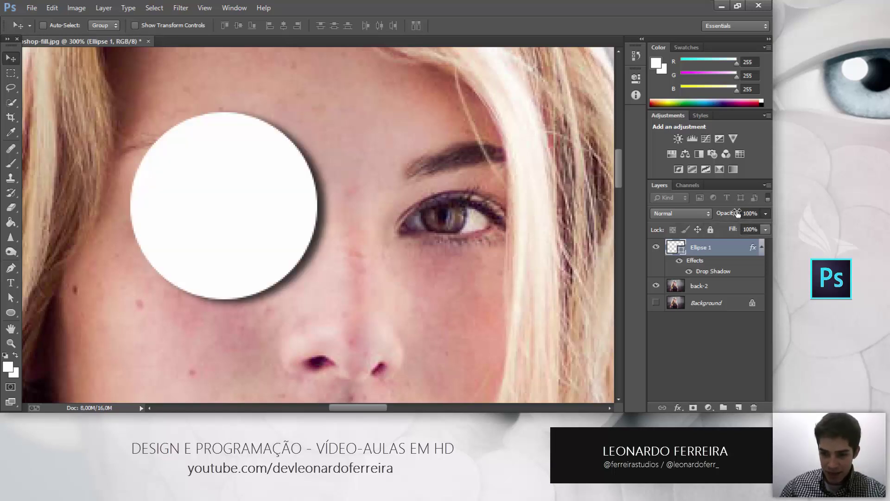
left_click(765, 230)
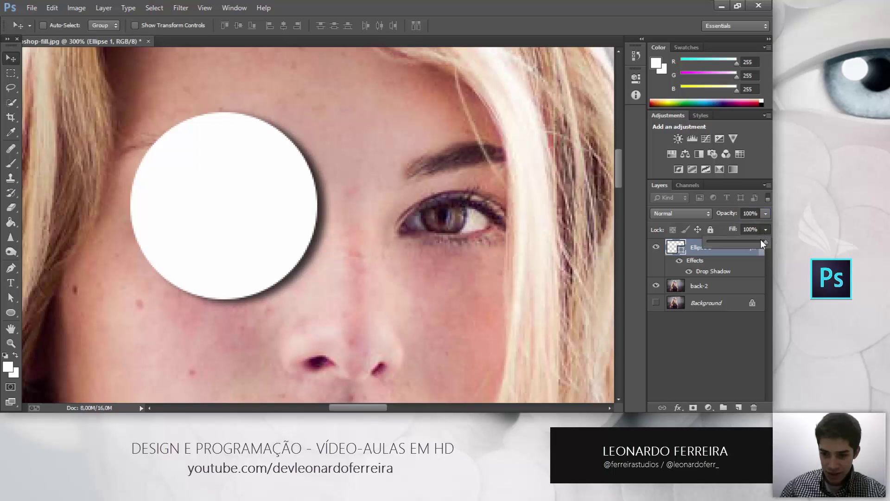
left_click(697, 246)
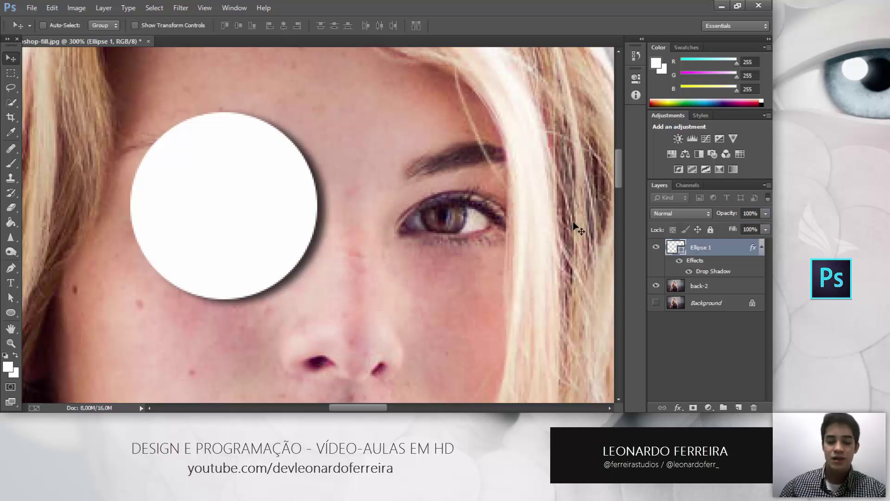
Set the Ellipse 1 layer's Fill to 0% and view the circle's remaining shadow against the whole portrait.
left_click(765, 230)
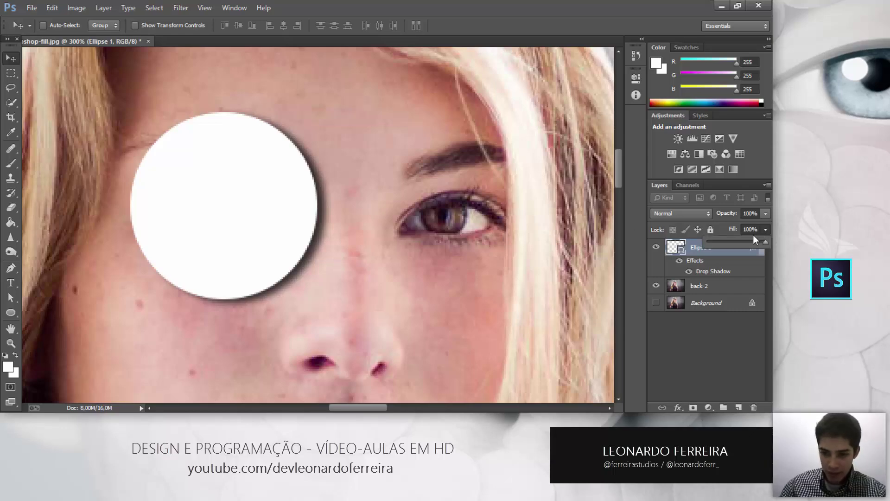
left_click_drag(717, 246, 705, 243)
left_click(583, 216)
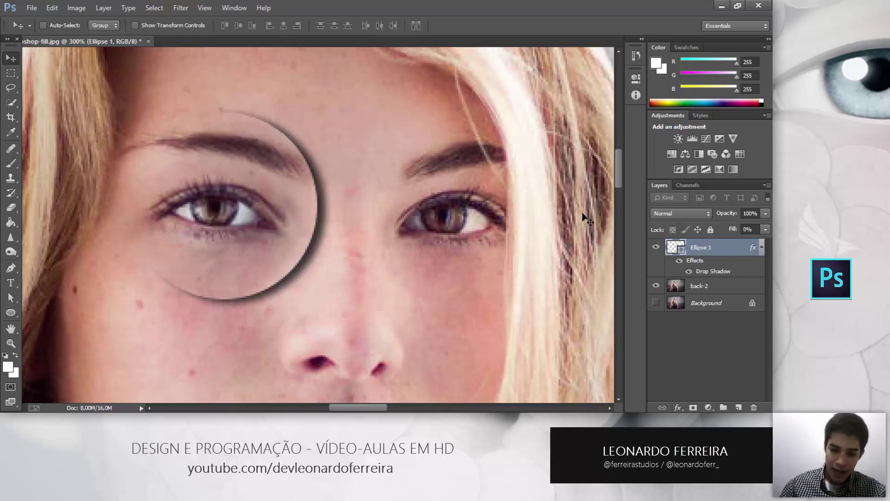
key("ctrl+minus")
key("ctrl+minus")
key("ctrl+minus")
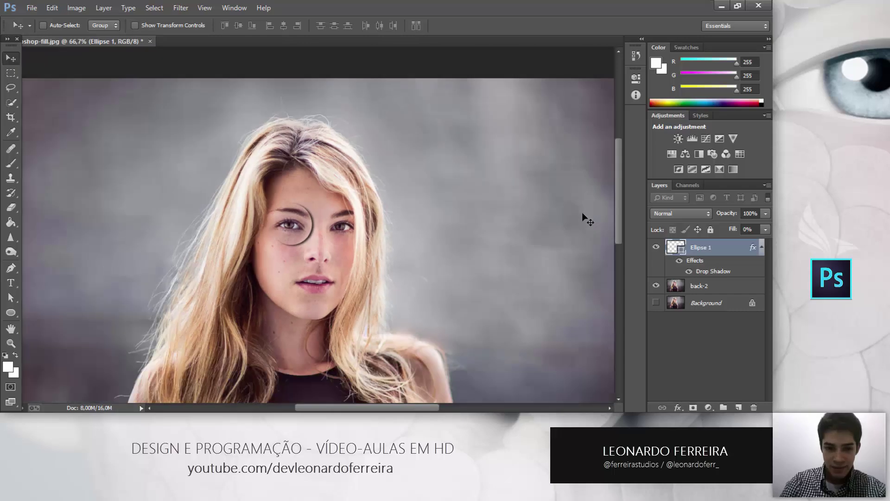
key("ctrl+minus")
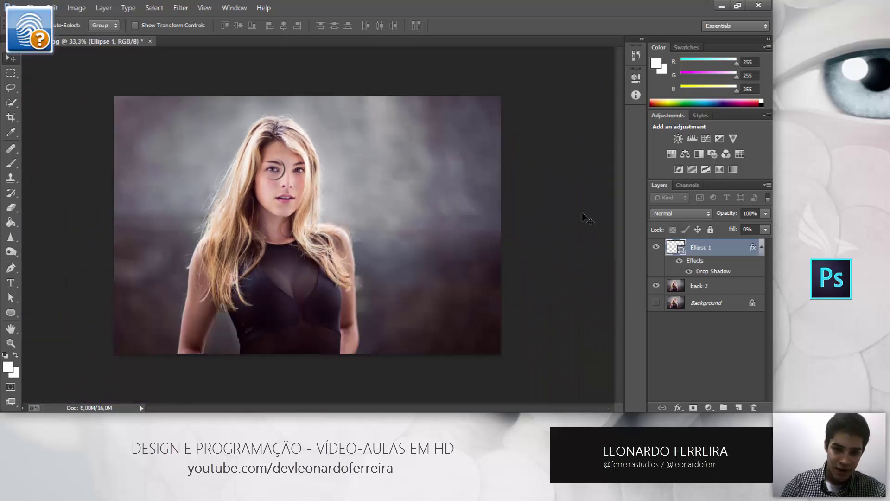